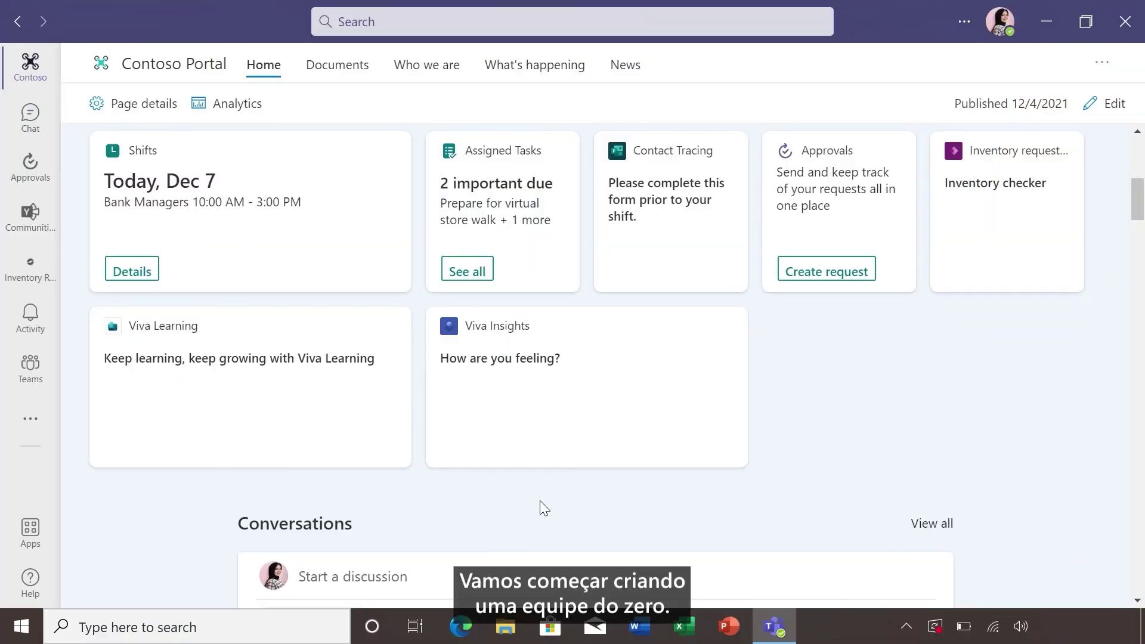
Open the Shifts app in Teams and start creating a new team schedule for Contoso Hotel
{"action": "left_click", "coordinate": [25, 421]}
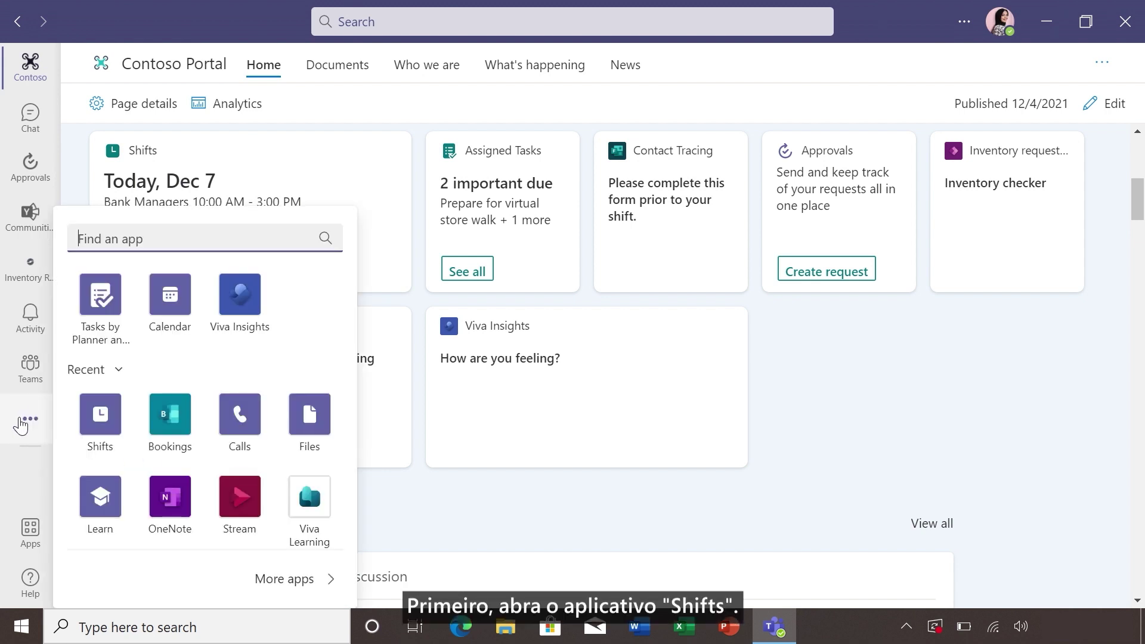
{"action": "left_click", "coordinate": [114, 411]}
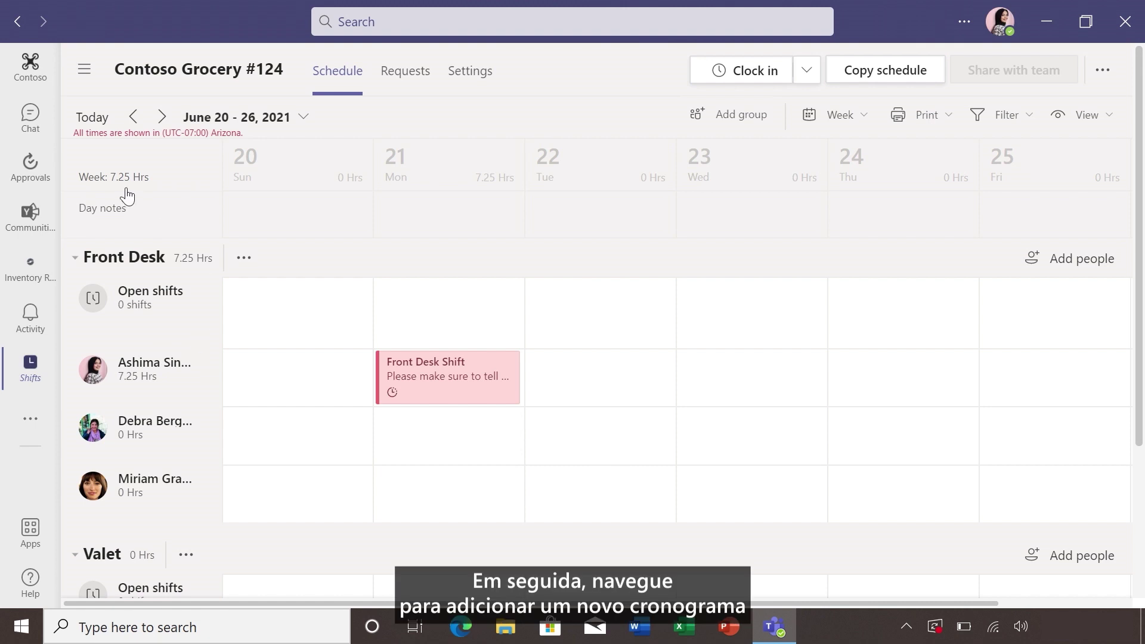
{"action": "left_click", "coordinate": [87, 79]}
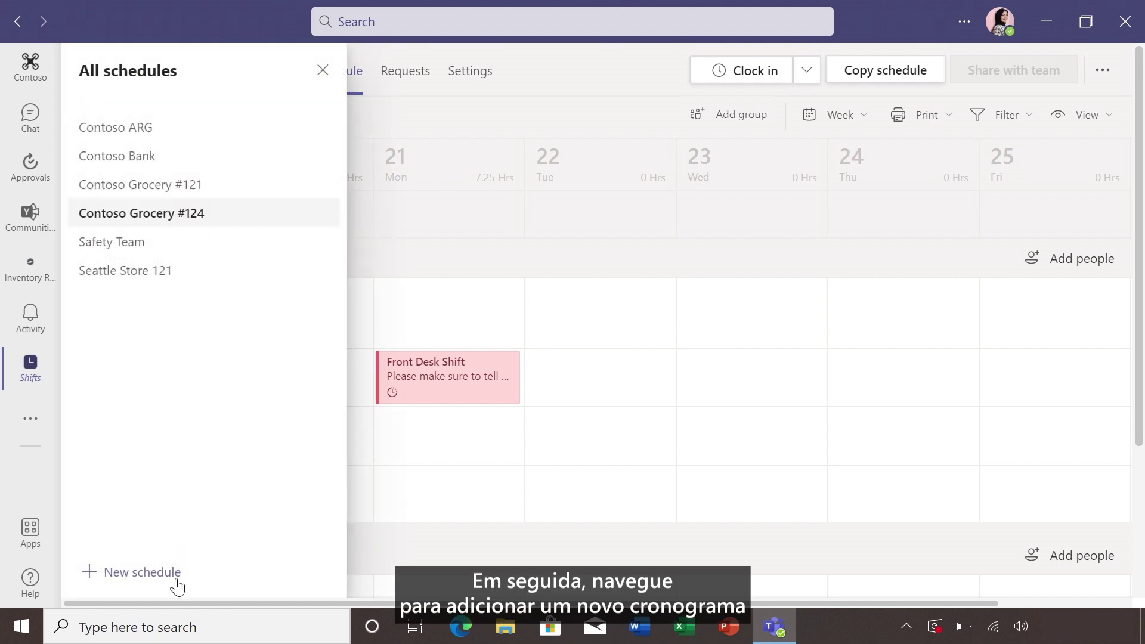
{"action": "left_click", "coordinate": [142, 572]}
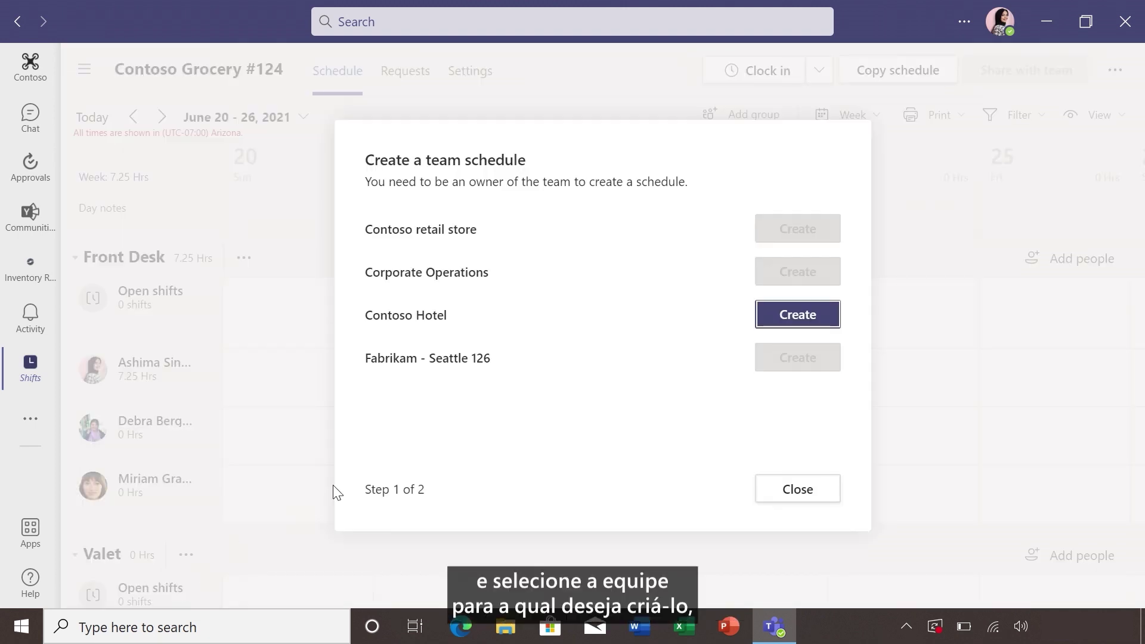
{"action": "left_click", "coordinate": [793, 319]}
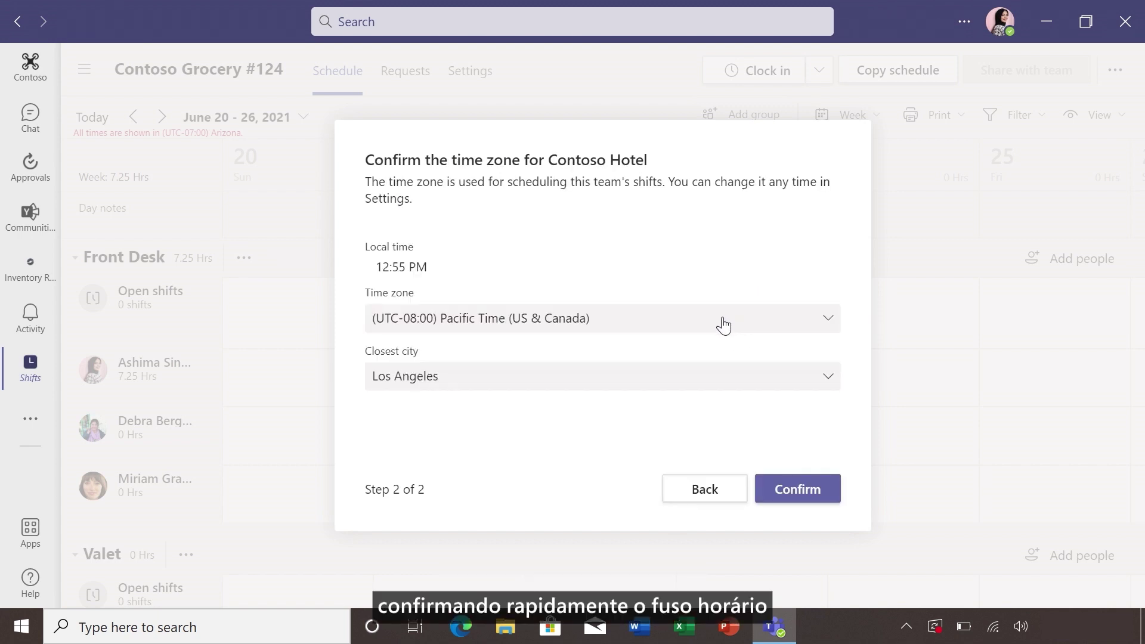
Set the Contoso Hotel schedule's time zone to (UTC-07:00) Arizona and finish creating the schedule
{"action": "left_click", "coordinate": [724, 325]}
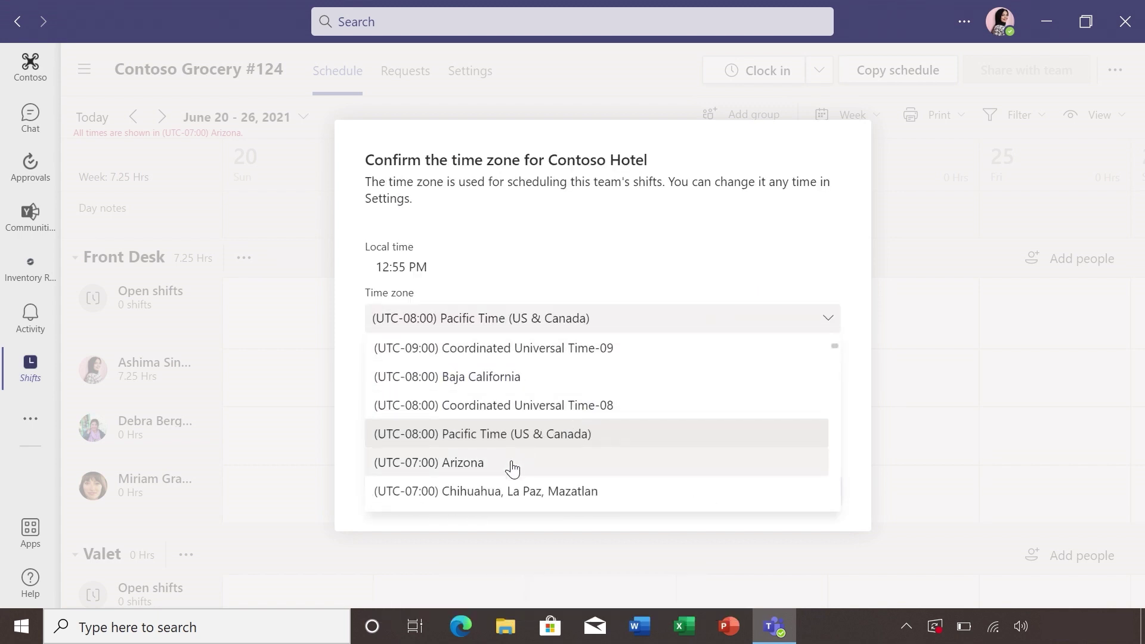
{"action": "left_click", "coordinate": [514, 466]}
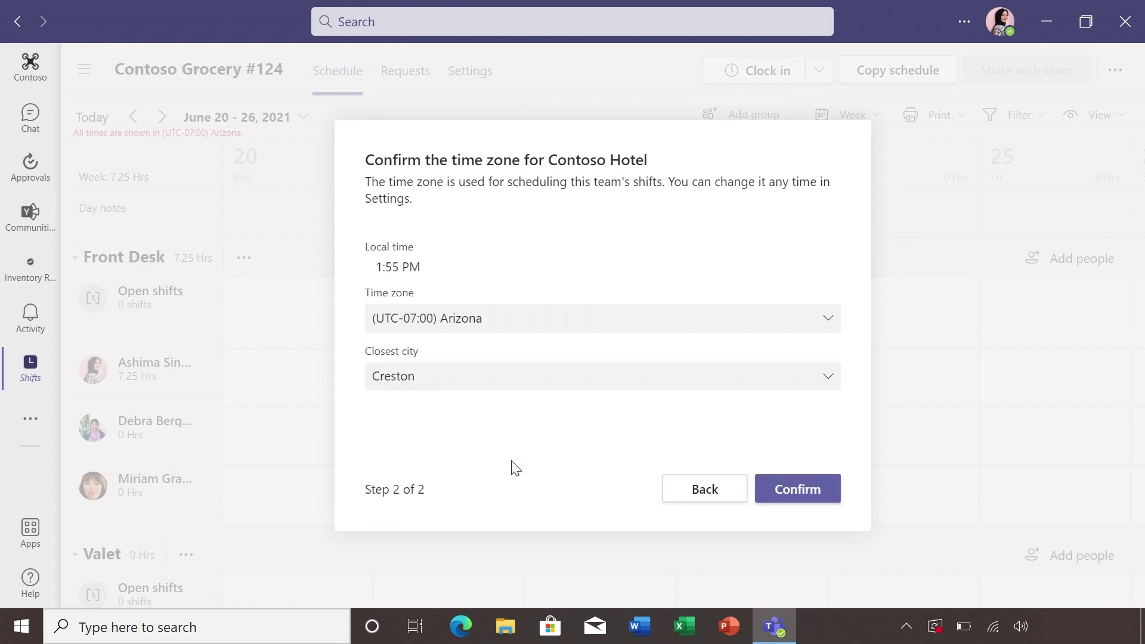
{"action": "left_click", "coordinate": [787, 495]}
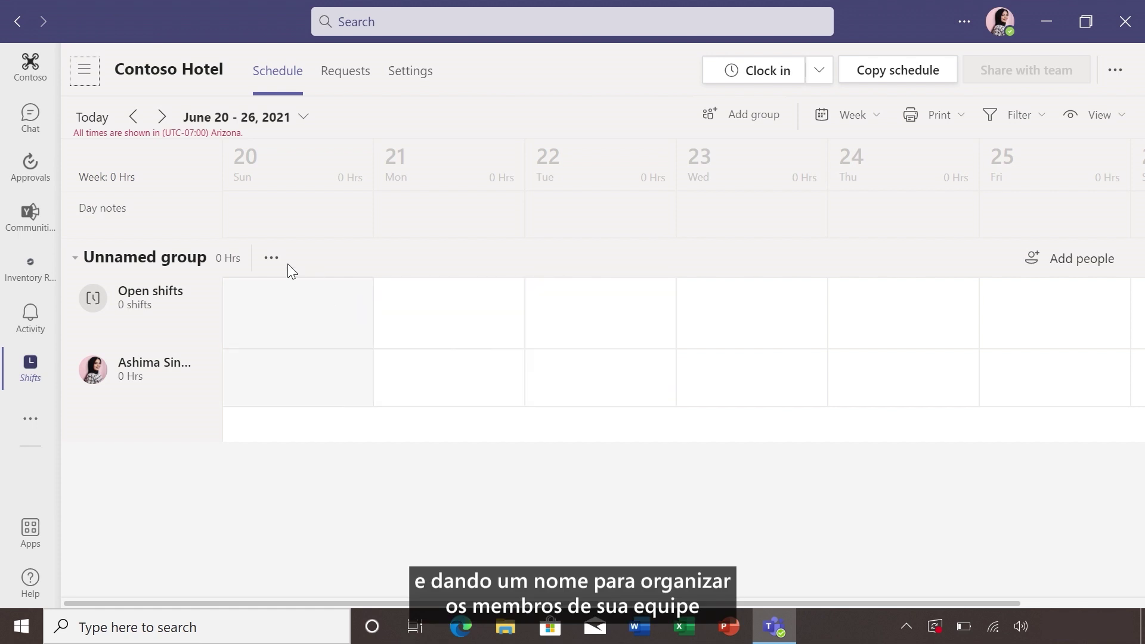
Rename the unnamed group in the Contoso Hotel schedule to "Front Desk"
{"action": "left_click", "coordinate": [271, 258]}
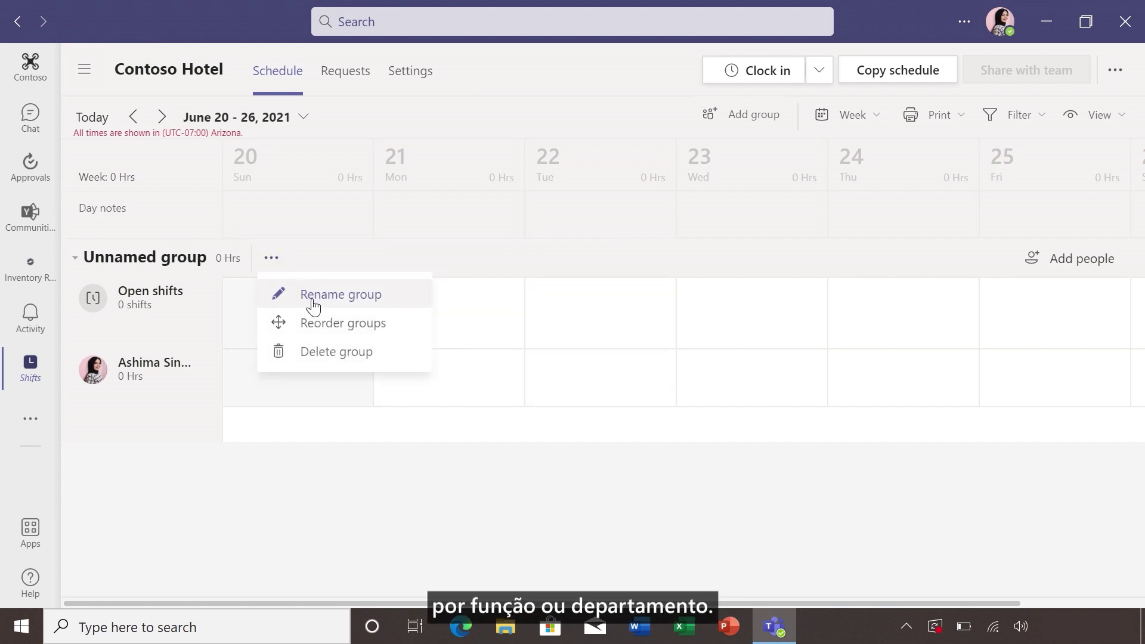
{"action": "left_click", "coordinate": [277, 296]}
{"action": "left_click", "coordinate": [506, 302]}
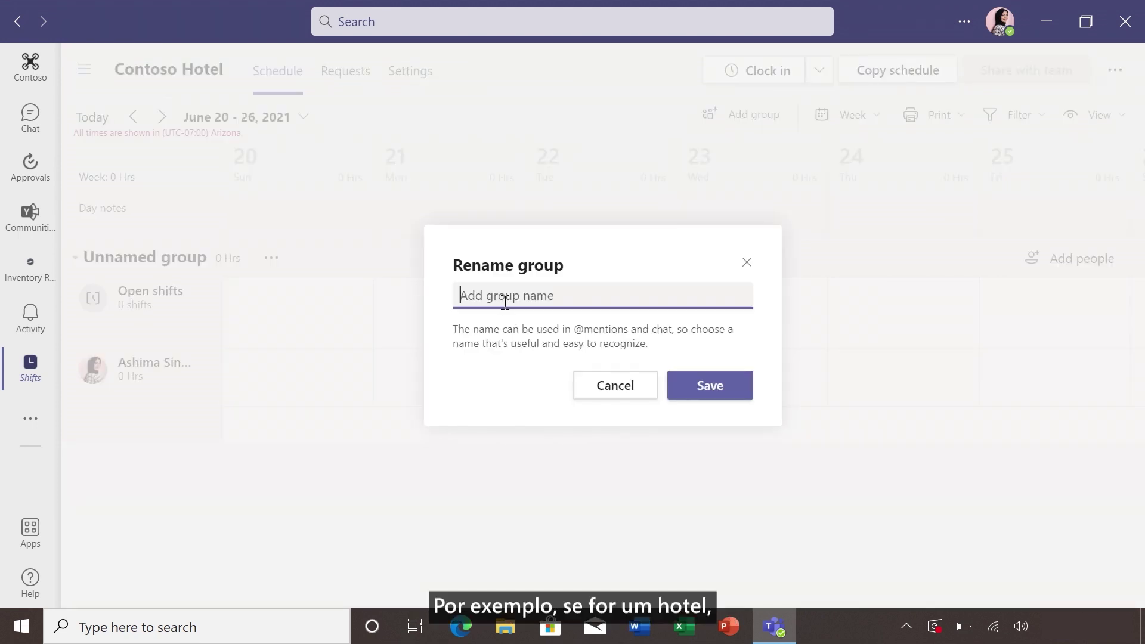
{"action": "type", "text": "Front"}
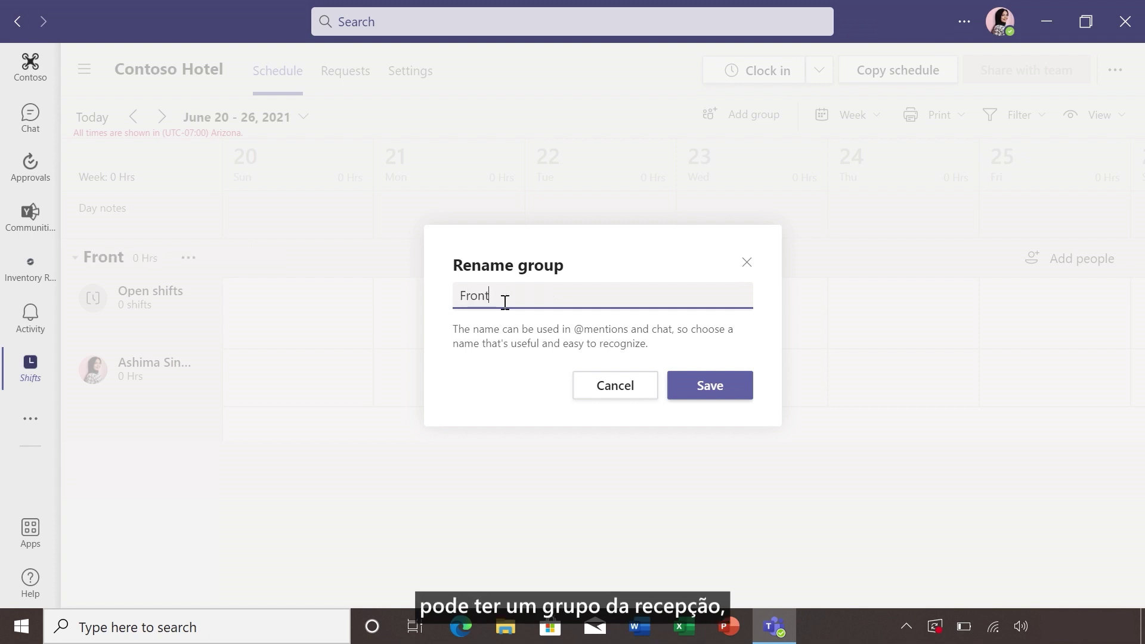
{"action": "type", "text": " Desk"}
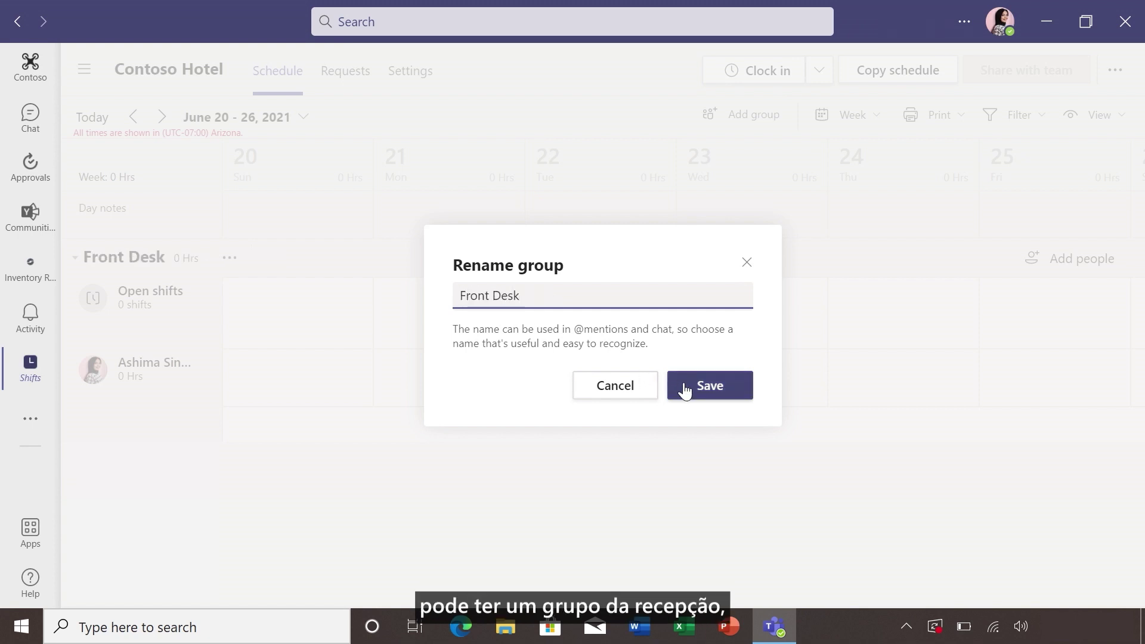
{"action": "left_click", "coordinate": [686, 389]}
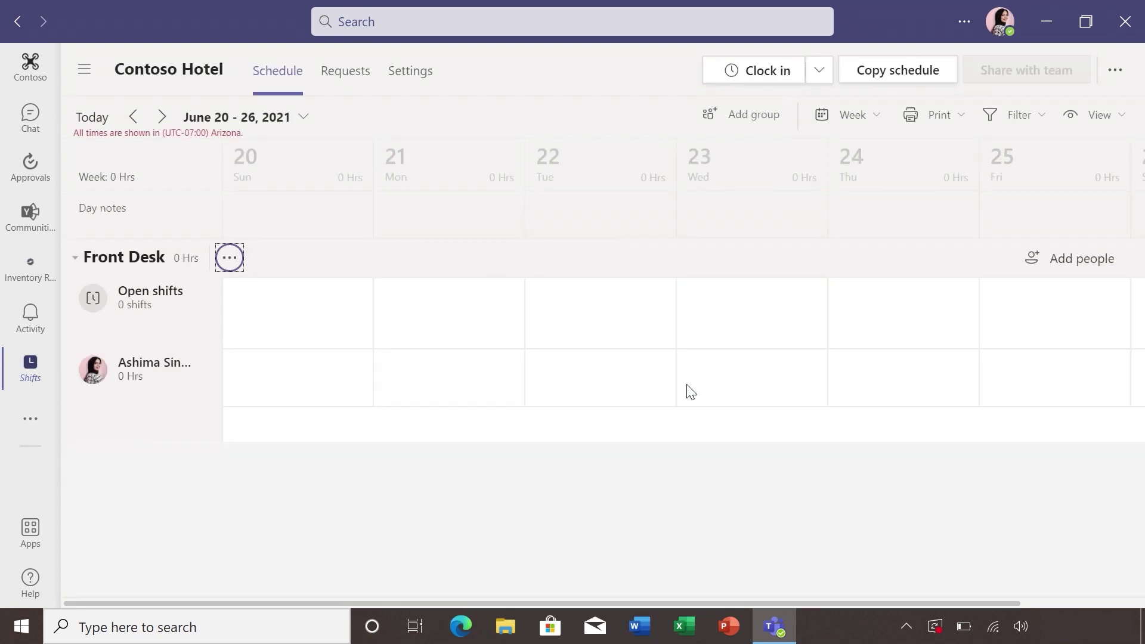
Add a second group to the schedule and name it "Valet"
{"action": "left_click", "coordinate": [755, 120]}
{"action": "left_click", "coordinate": [270, 440]}
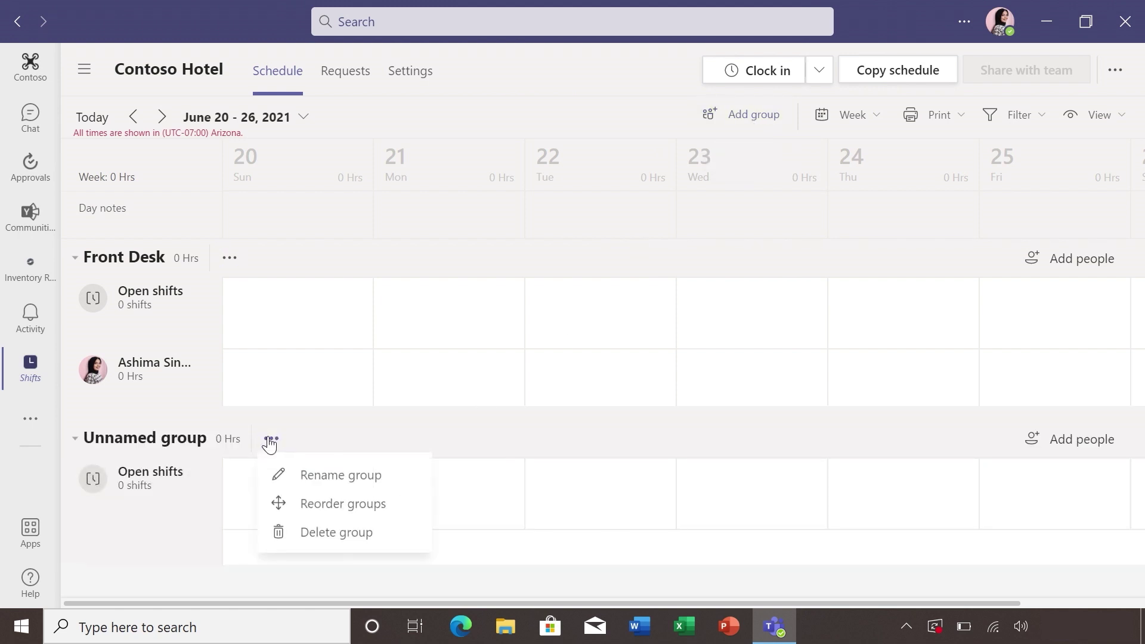
{"action": "left_click", "coordinate": [304, 475]}
{"action": "type", "text": "Valet"}
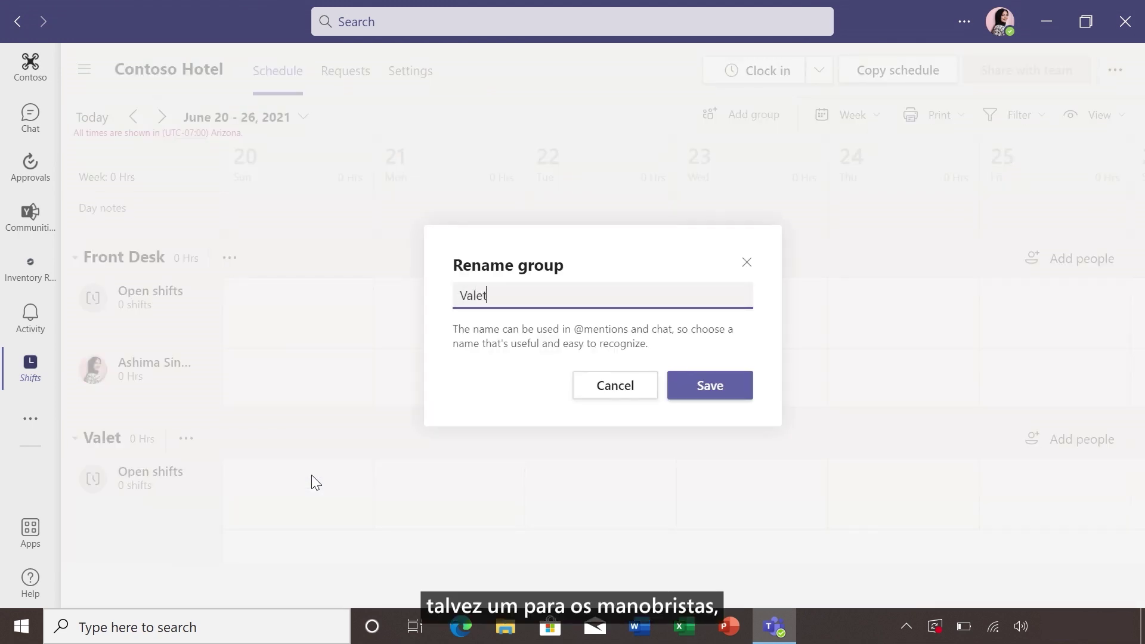
{"action": "left_click", "coordinate": [684, 391]}
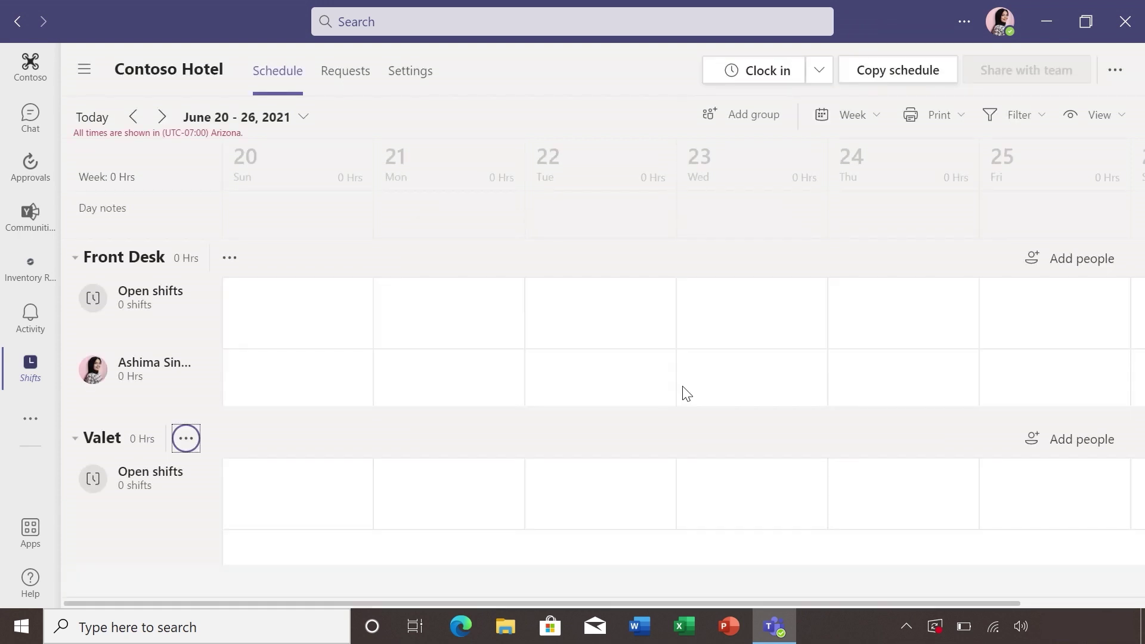
Add a third group to the schedule and name it "Customer service desk"
{"action": "left_click", "coordinate": [758, 117]}
{"action": "left_click", "coordinate": [271, 473]}
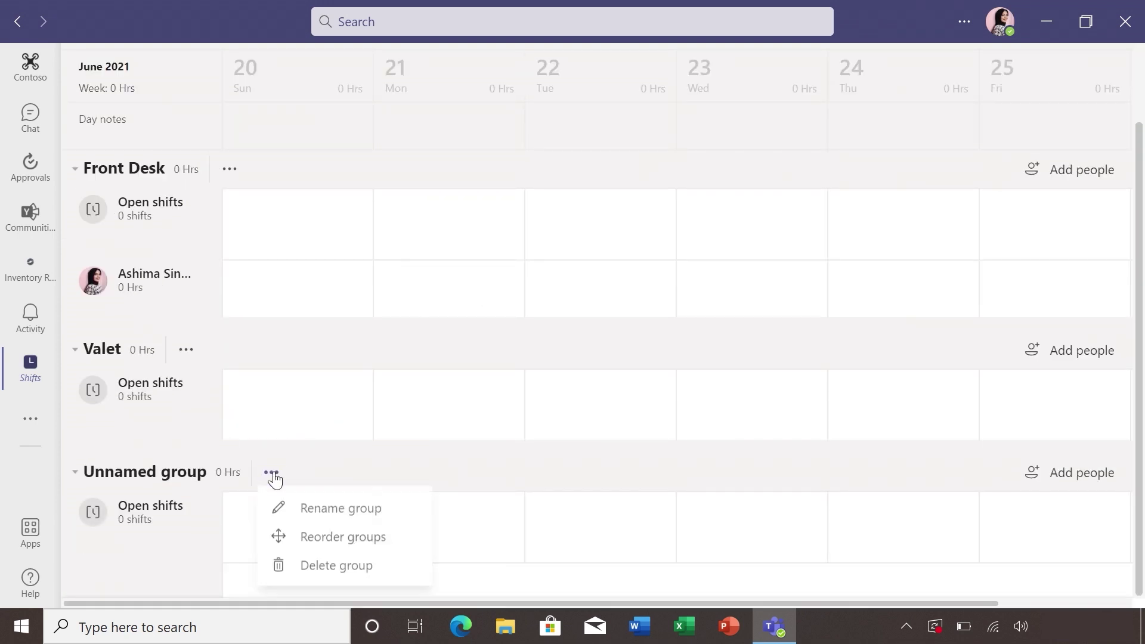
{"action": "left_click", "coordinate": [339, 510]}
{"action": "type", "text": "C"}
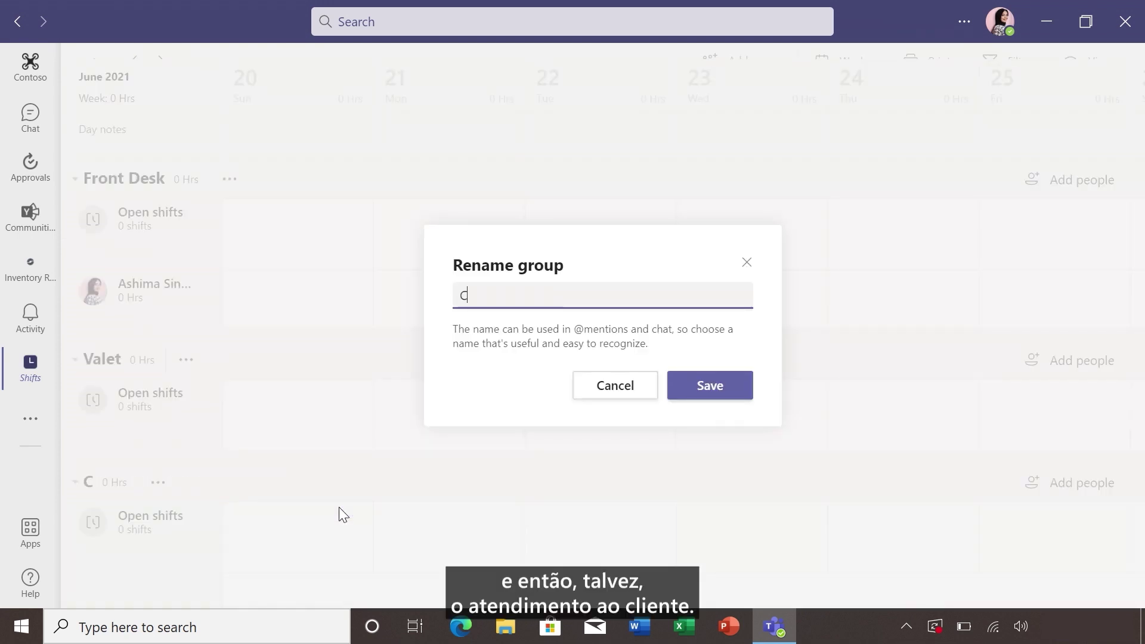
{"action": "type", "text": "ustomer service desk"}
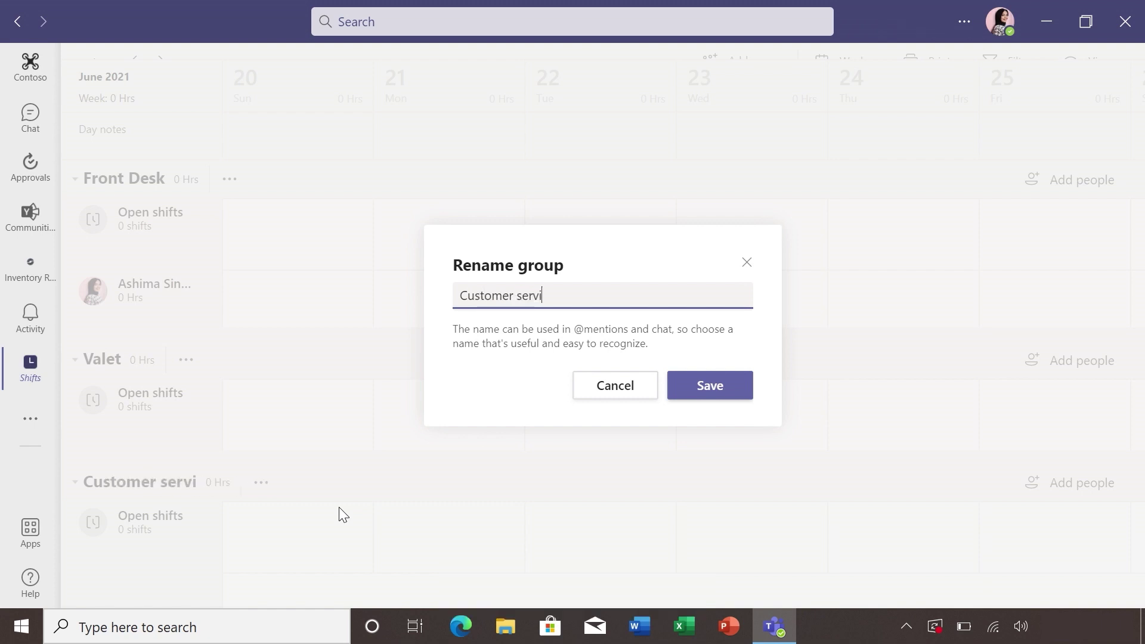
{"action": "left_click", "coordinate": [687, 396]}
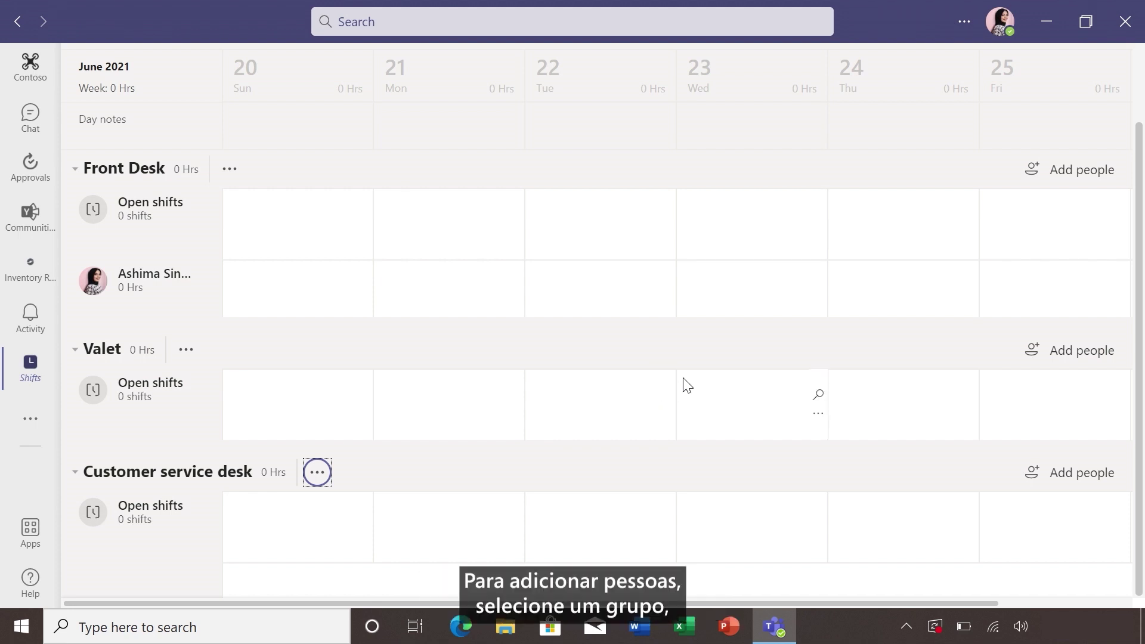
Add two people from the existing team, one member and one owner, to the Front Desk group
{"action": "left_click", "coordinate": [1068, 173]}
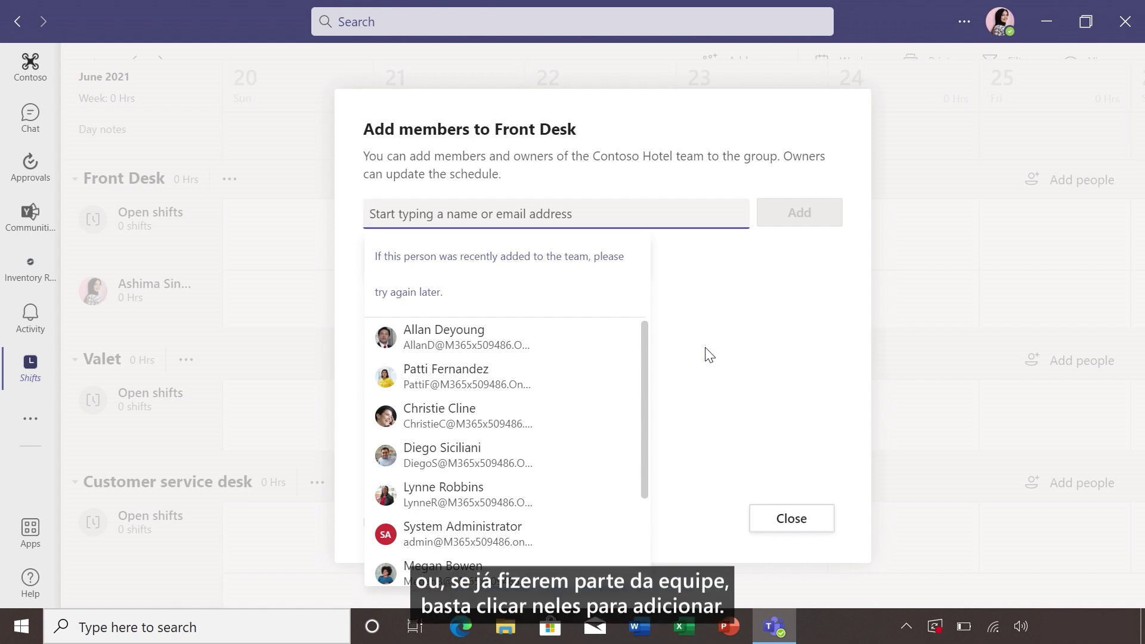
{"action": "left_click", "coordinate": [487, 347]}
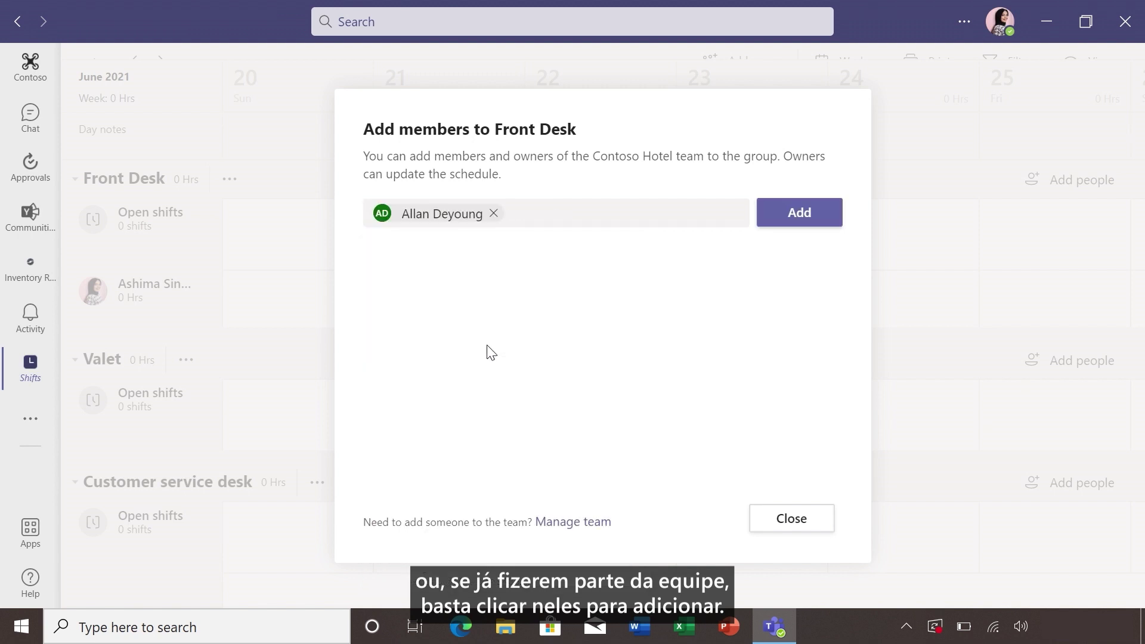
{"action": "left_click", "coordinate": [817, 209]}
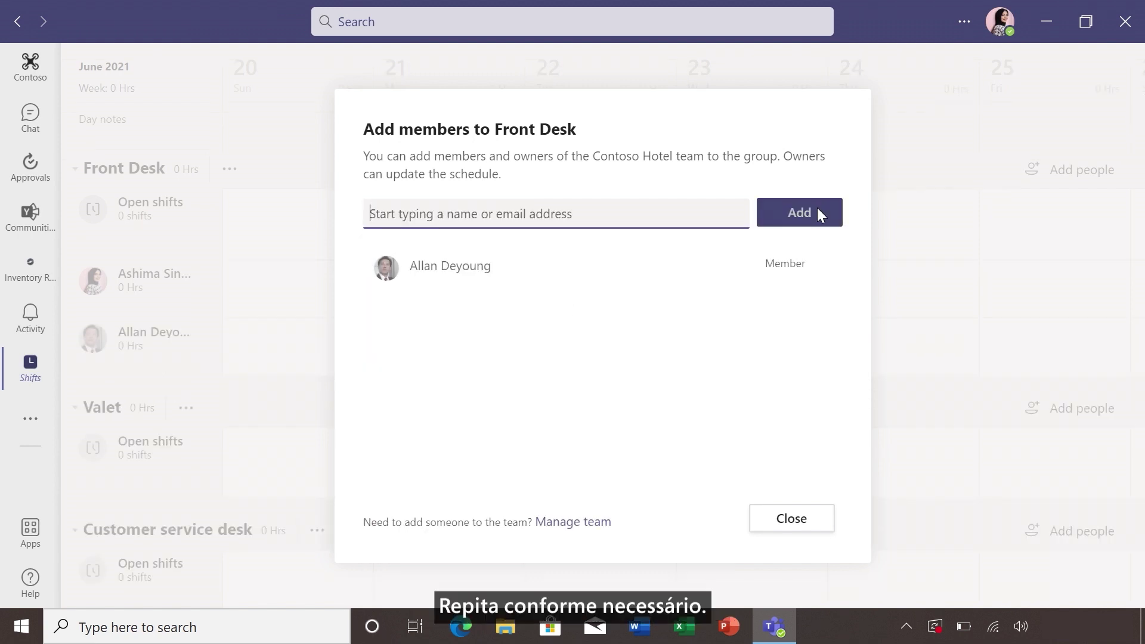
{"action": "left_click", "coordinate": [621, 212]}
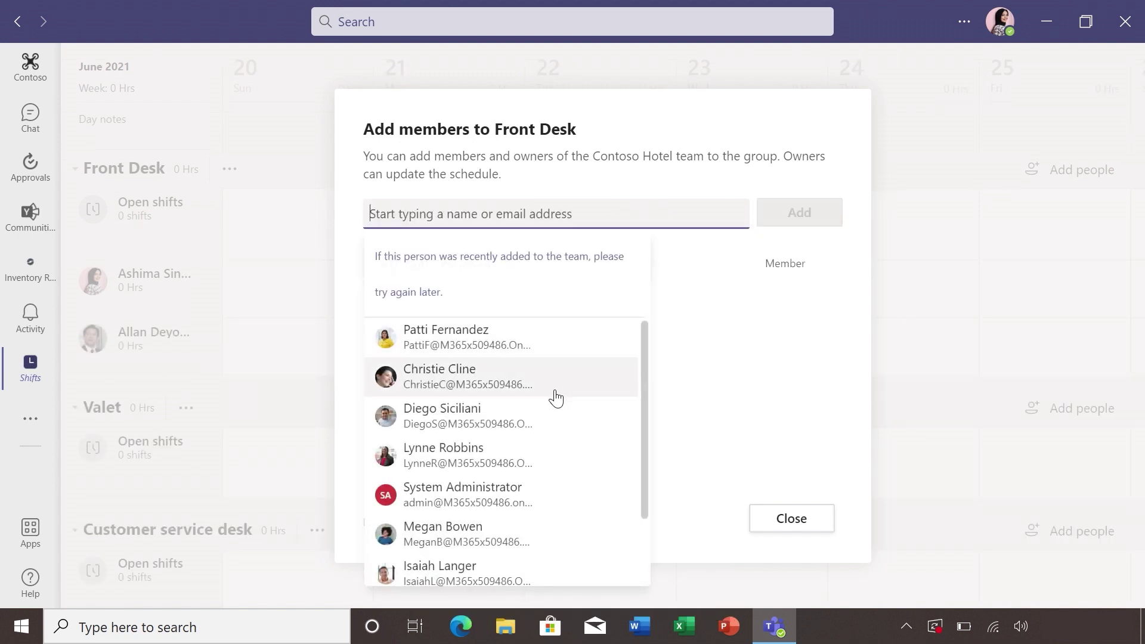
{"action": "left_click", "coordinate": [541, 433]}
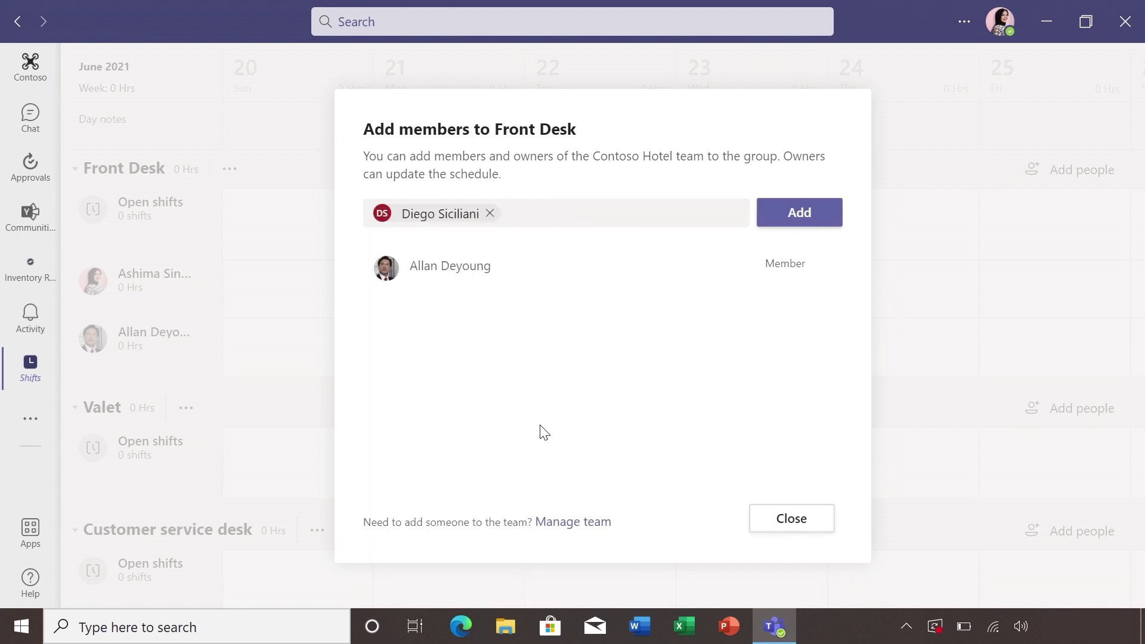
{"action": "left_click", "coordinate": [791, 222]}
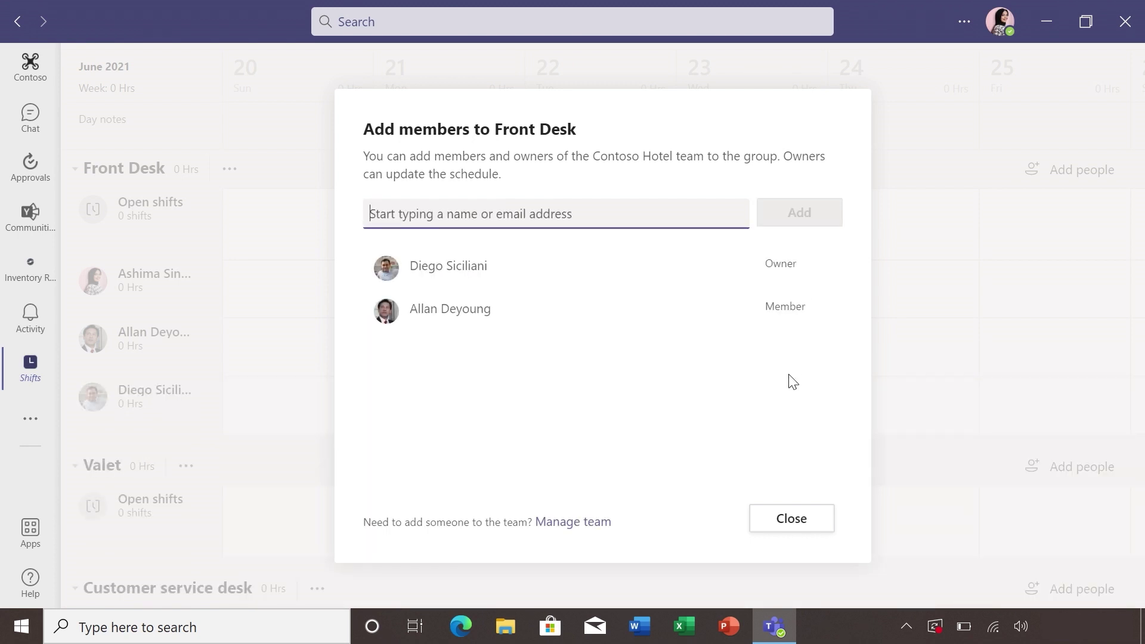
{"action": "left_click", "coordinate": [770, 524]}
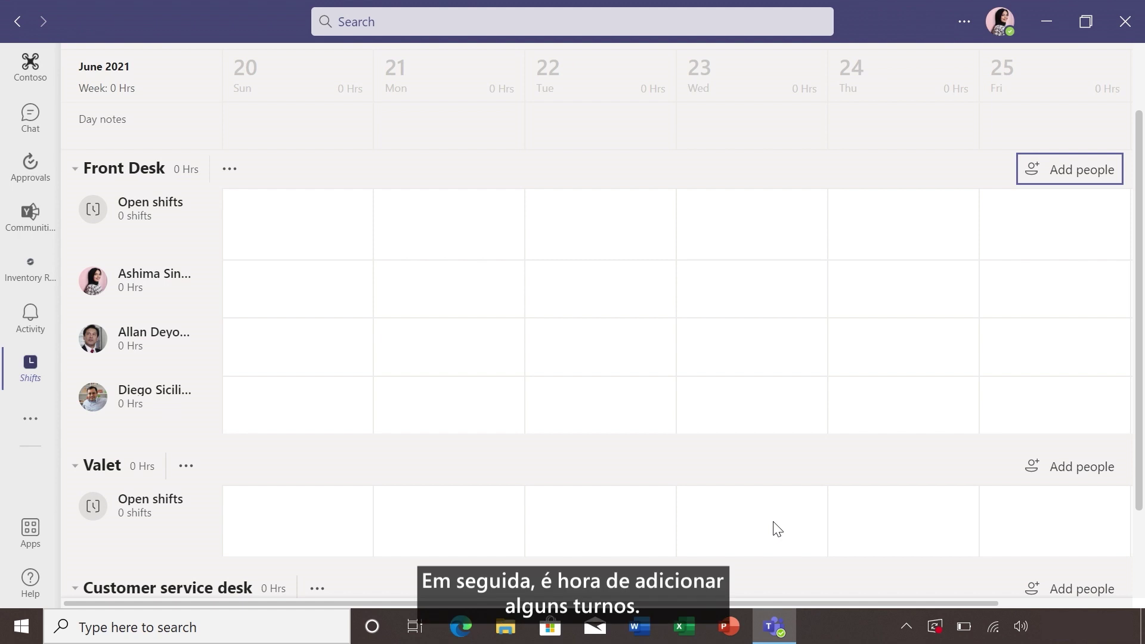
{"action": "mouse_move", "coordinate": [440, 362]}
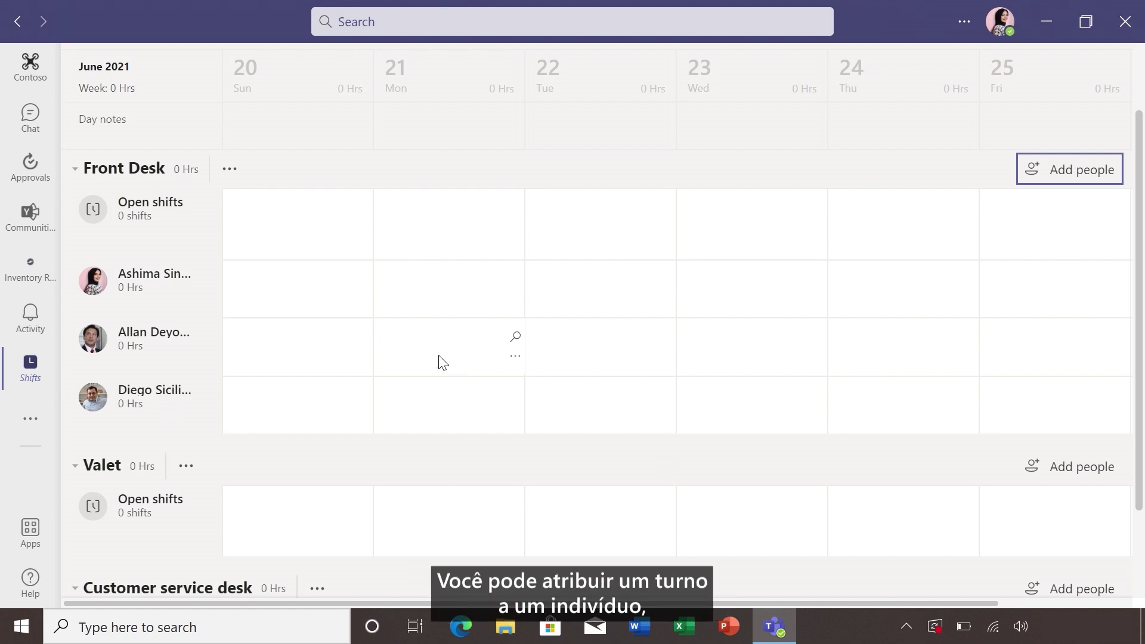
{"action": "mouse_move", "coordinate": [315, 256]}
{"action": "left_click", "coordinate": [364, 234]}
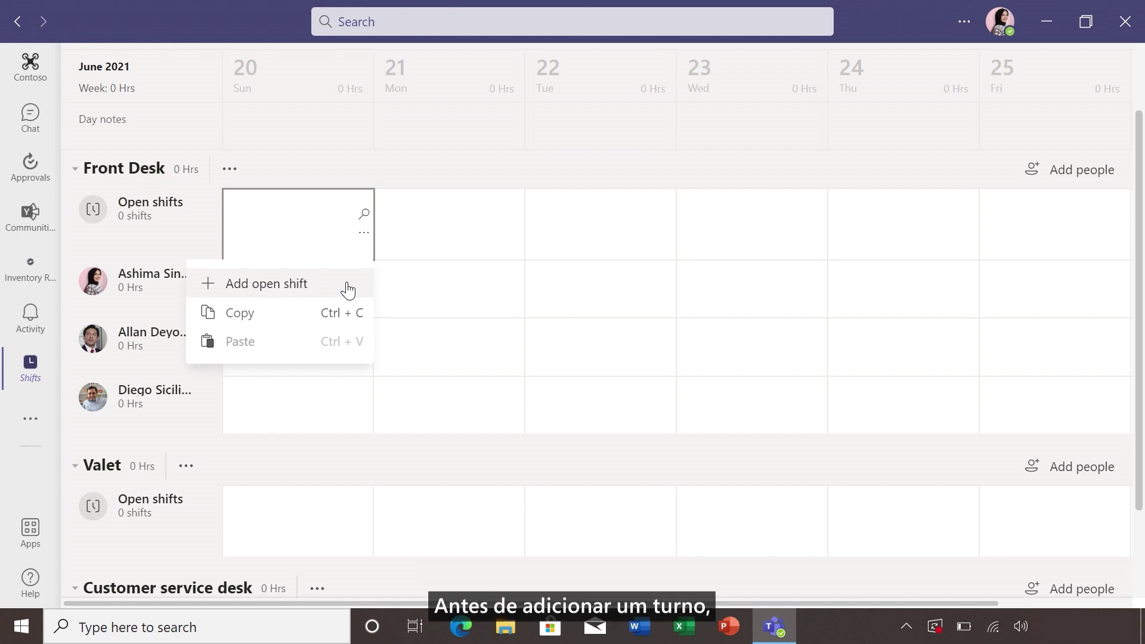
Start a new shift on Monday, June 21 for the first person listed in the Front Desk group
{"action": "left_click", "coordinate": [487, 309]}
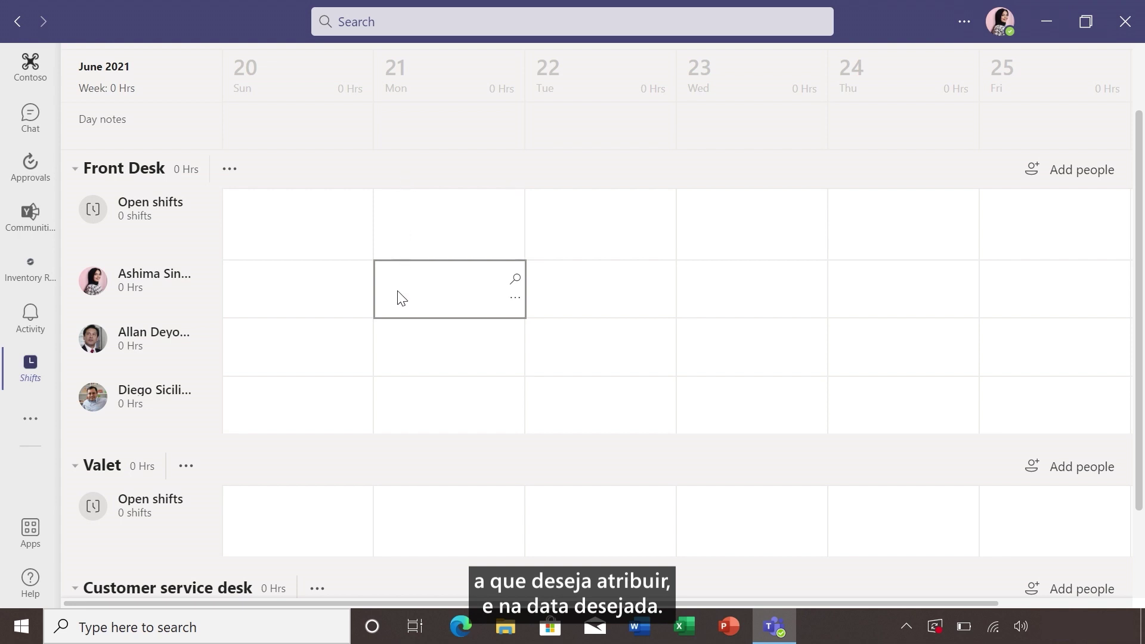
{"action": "left_click", "coordinate": [515, 298]}
{"action": "left_click", "coordinate": [409, 343]}
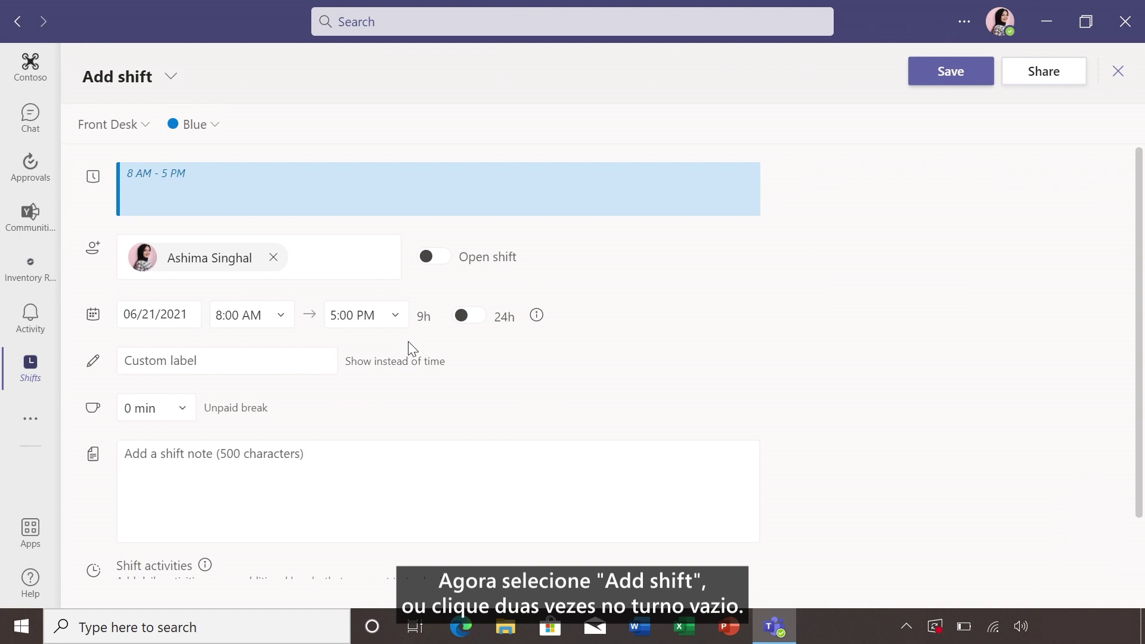
Give the new shift the custom label "Front Desk Shift" and the theme color Purple
{"action": "left_click", "coordinate": [175, 364]}
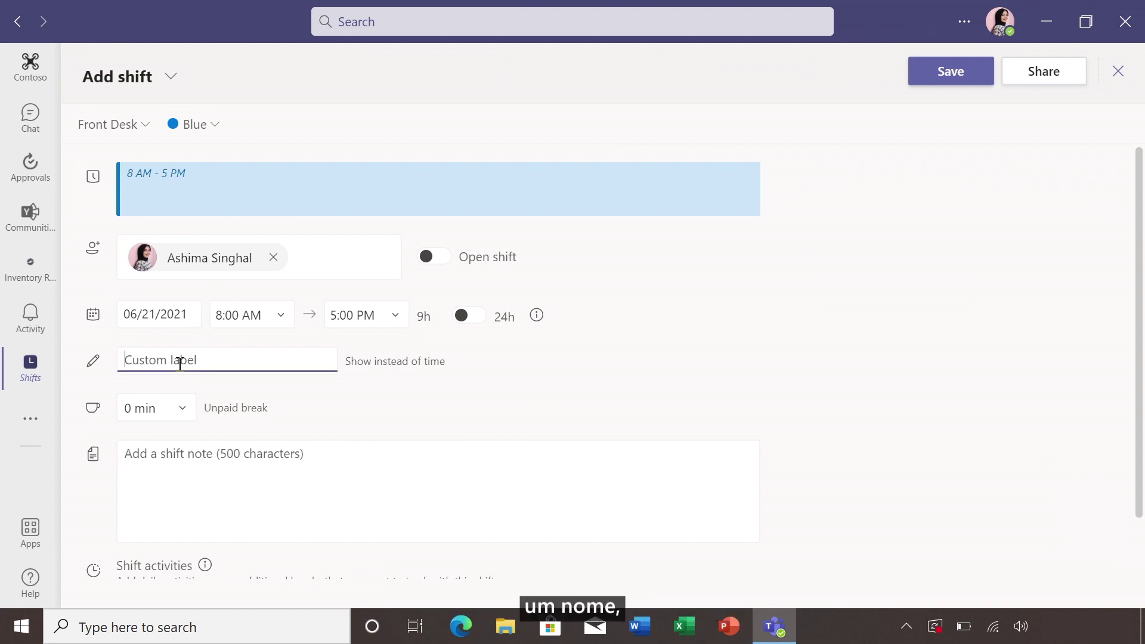
{"action": "type", "text": "Front Desk"}
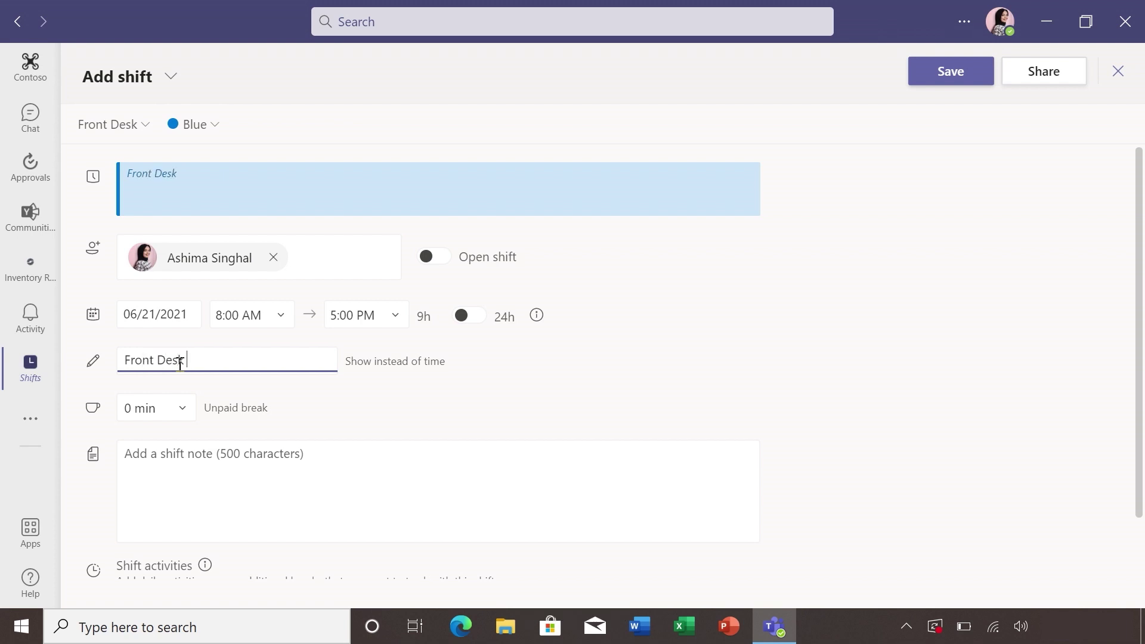
{"action": "type", "text": " Shift"}
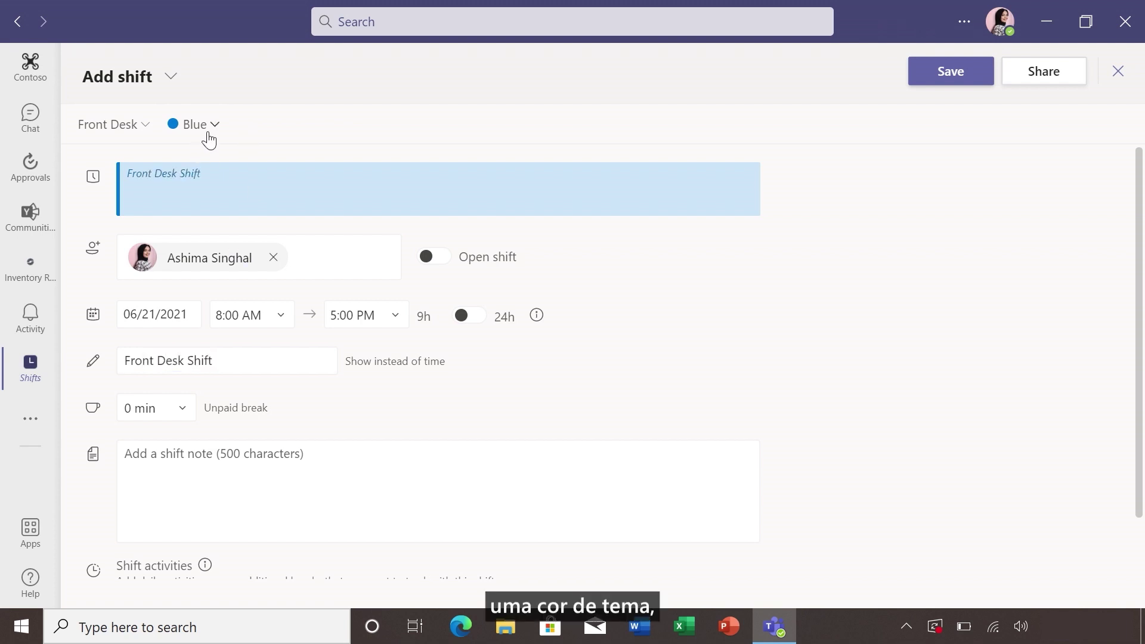
{"action": "left_click", "coordinate": [210, 130]}
{"action": "left_click", "coordinate": [222, 251]}
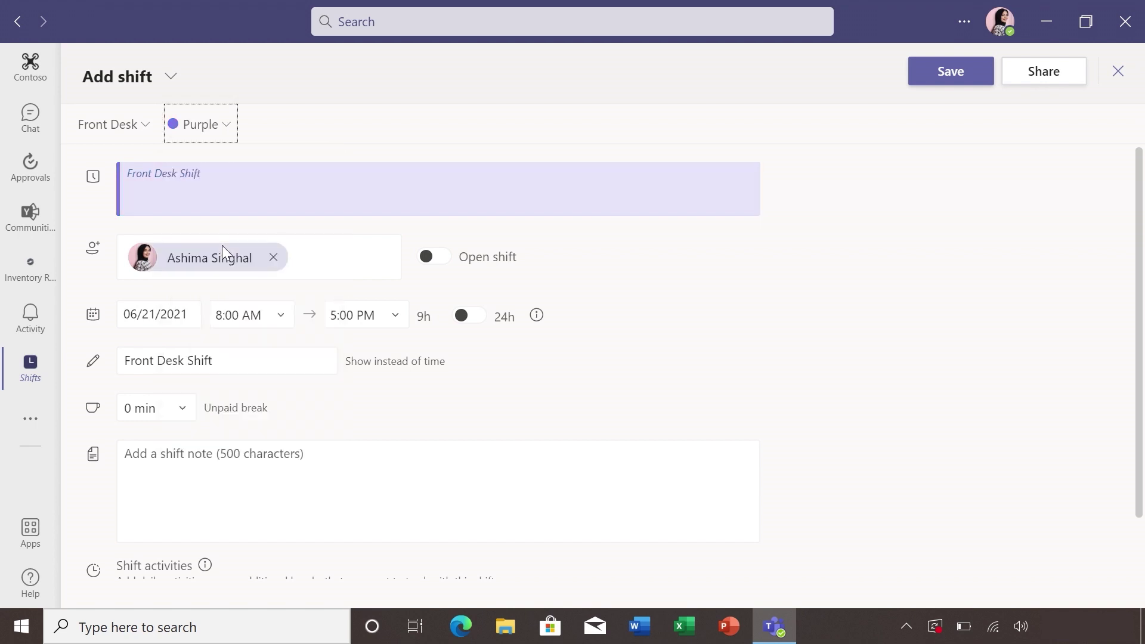
Set the shift's end time to 3:30 PM and add the note "Make sure to tell everyone about the new customer rewards program!"
{"action": "left_click", "coordinate": [394, 322]}
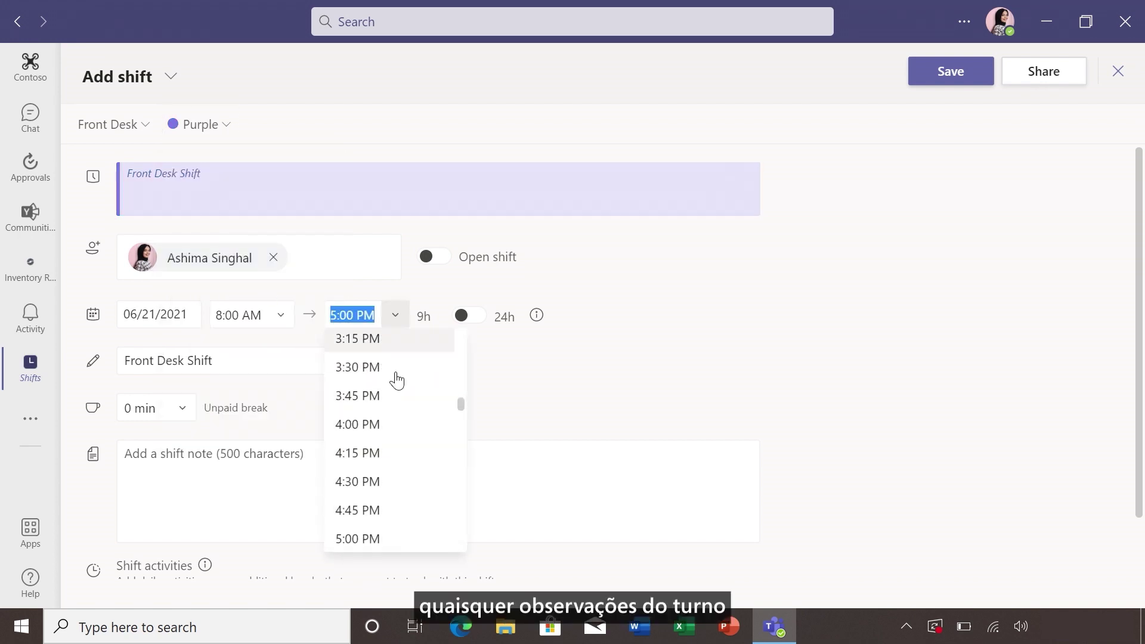
{"action": "left_click", "coordinate": [392, 366]}
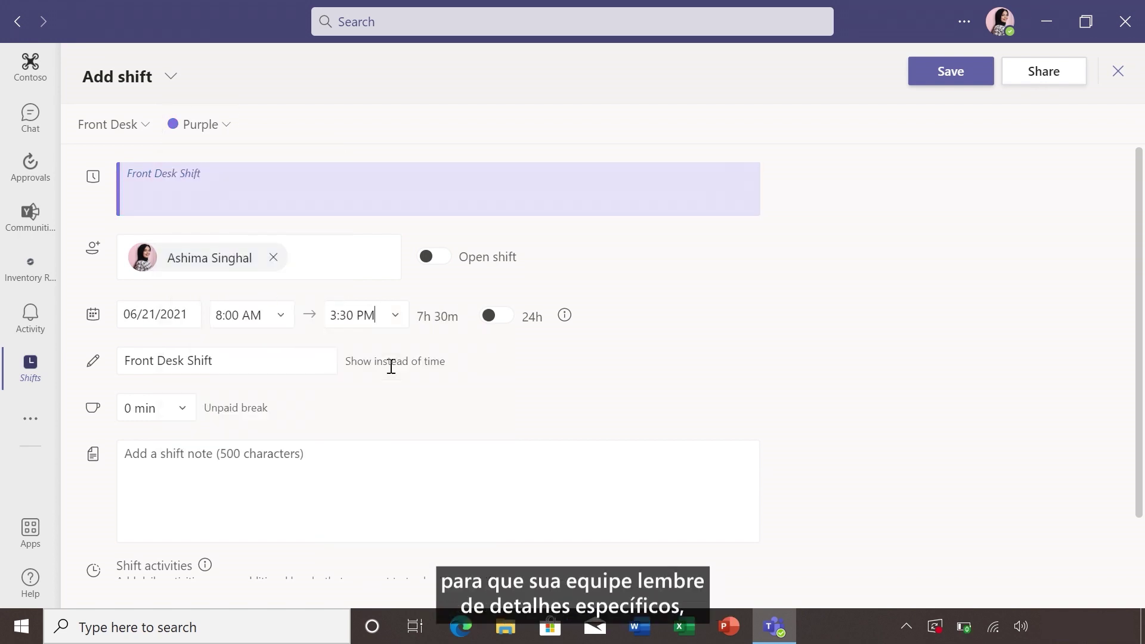
{"action": "left_click", "coordinate": [219, 464]}
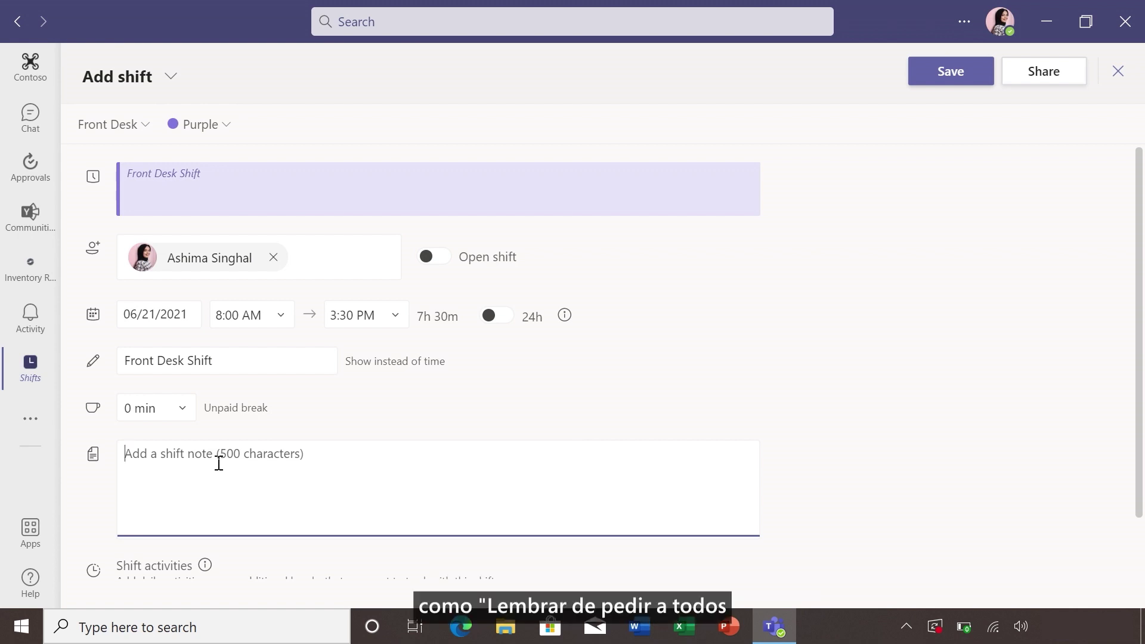
{"action": "type", "text": "Make sure to tell everyone"}
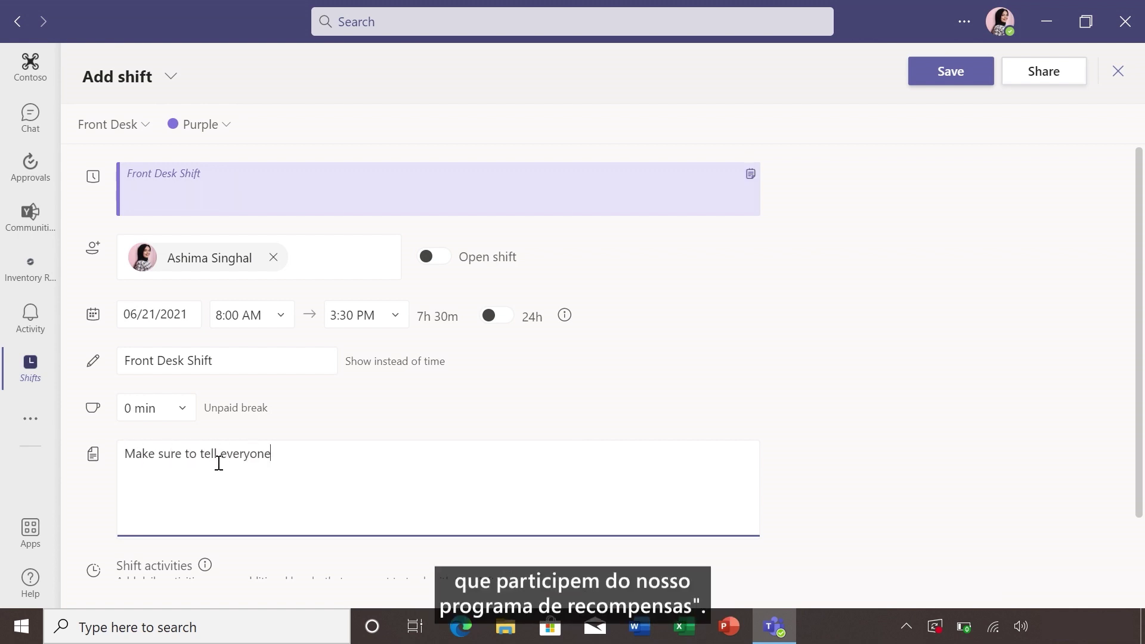
{"action": "type", "text": " about the new customer rewards "}
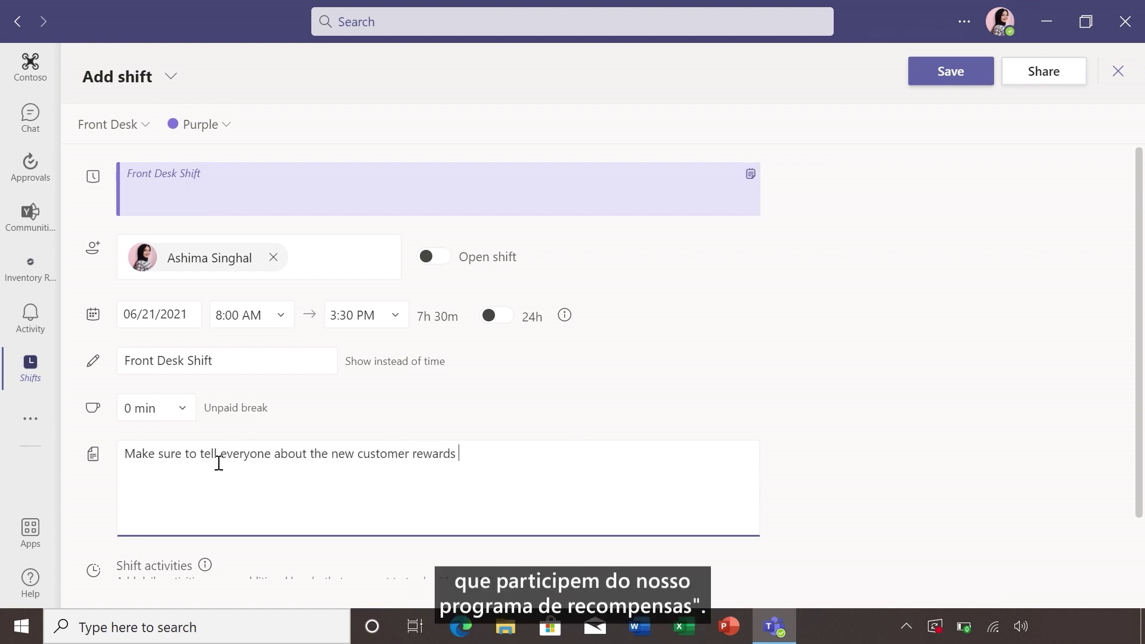
{"action": "type", "text": "program!"}
Add a shift activity named "Front Desk" in Green, ending at 9:45 AM
{"action": "scroll", "coordinate": [218, 463], "scroll_direction": "down", "scroll_amount": 2}
{"action": "left_click", "coordinate": [196, 547]}
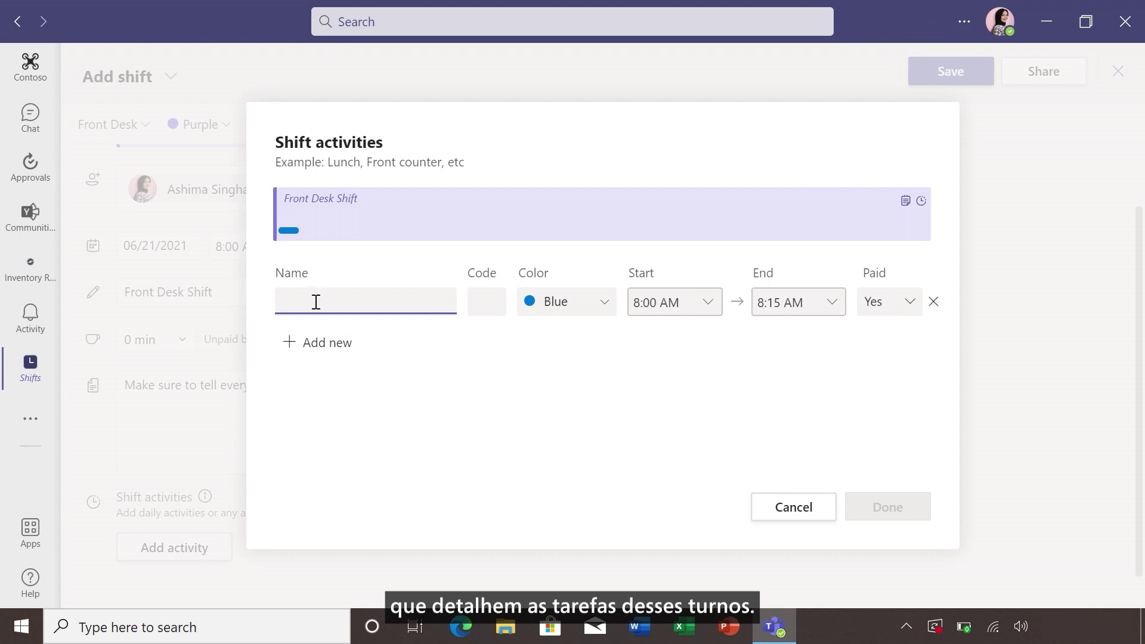
{"action": "type", "text": "Front Desk"}
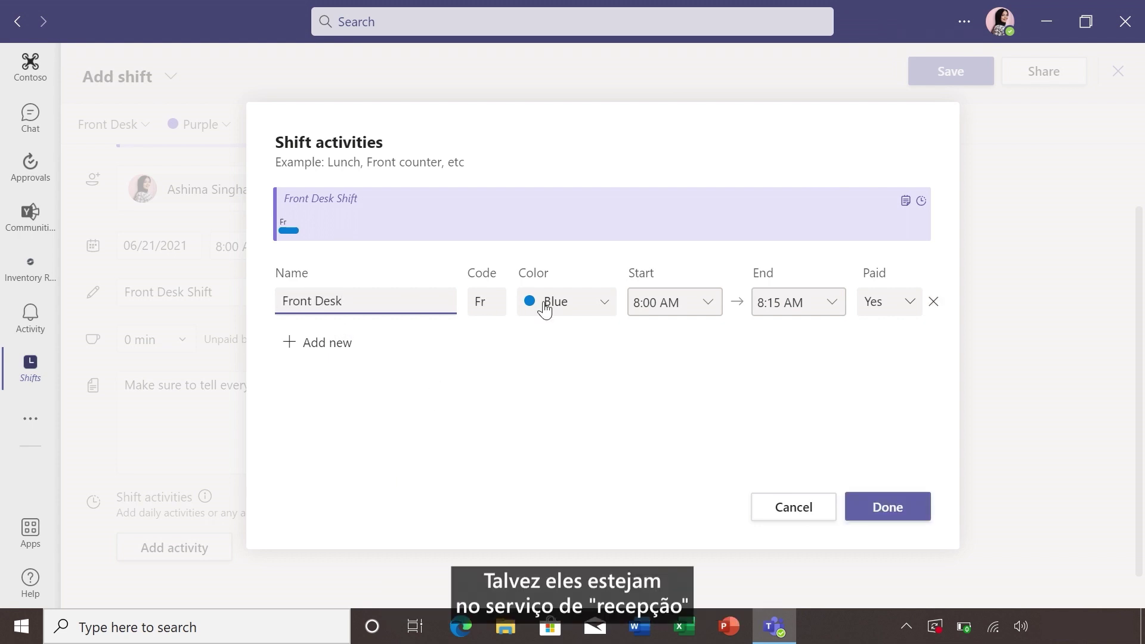
{"action": "left_click", "coordinate": [585, 303]}
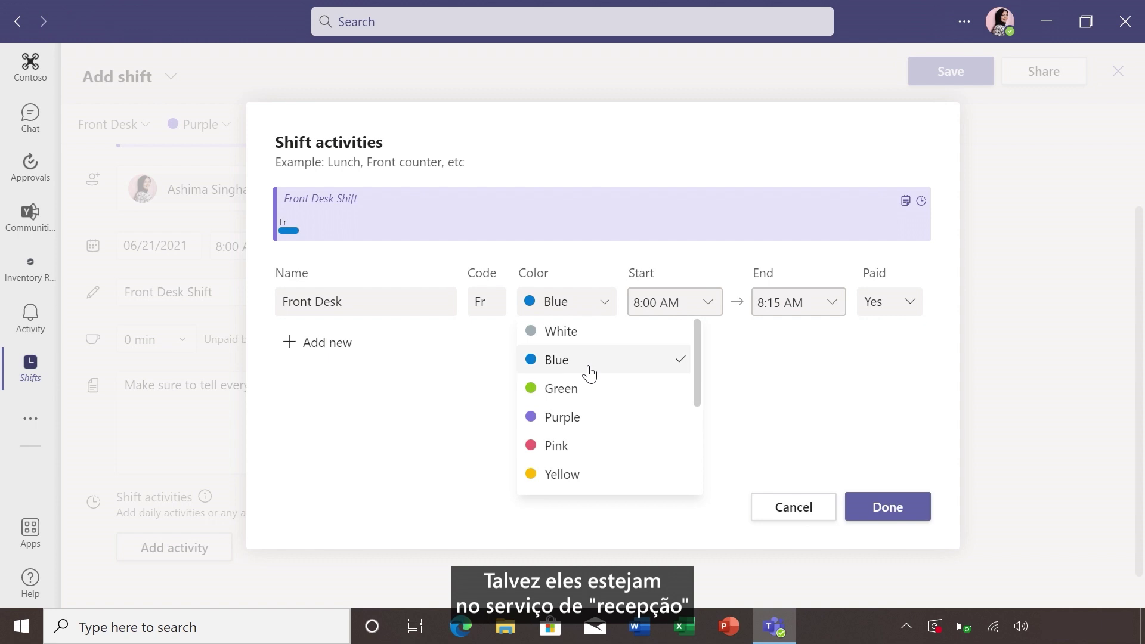
{"action": "left_click", "coordinate": [579, 395]}
{"action": "left_click", "coordinate": [825, 313]}
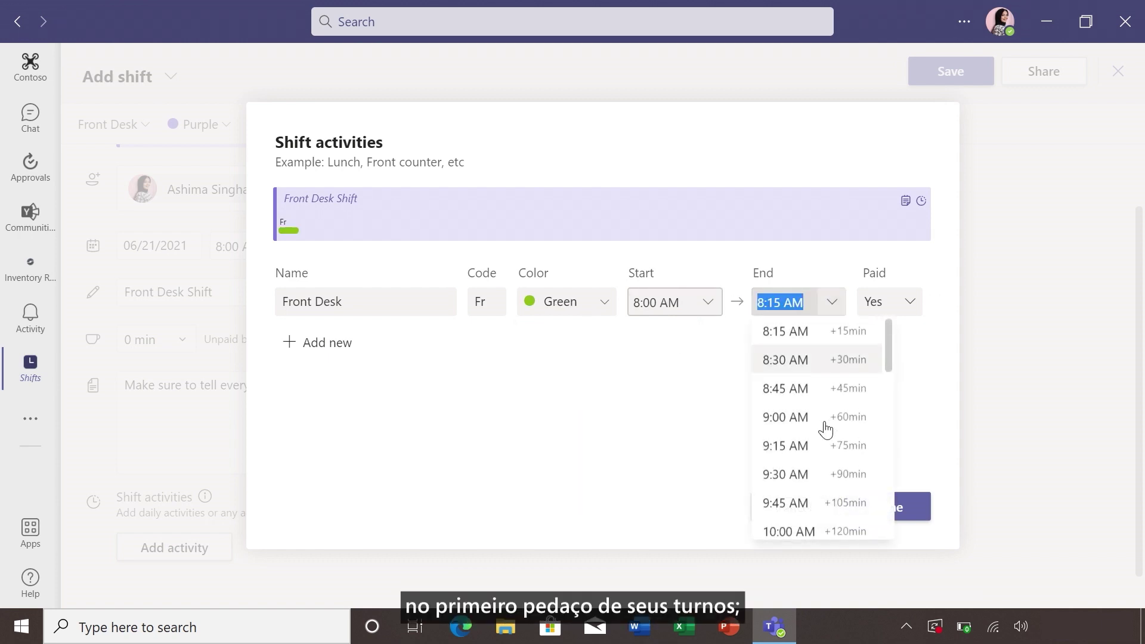
{"action": "left_click", "coordinate": [804, 504]}
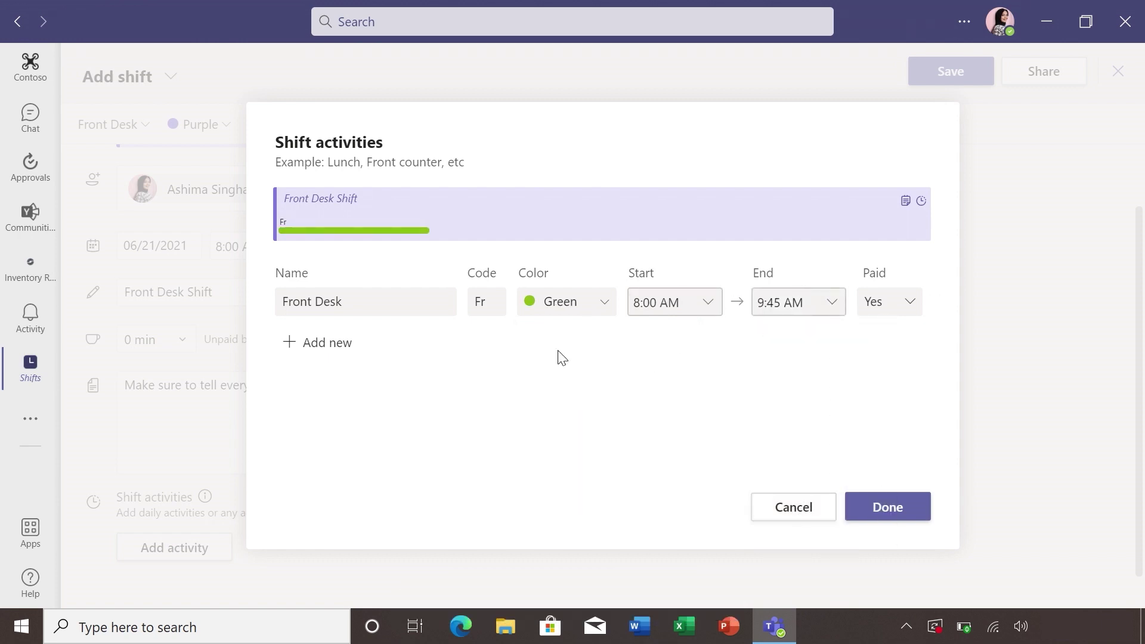
Add a second shift activity named "Lunch" in Pink, ending at 10:15 AM and marked as unpaid
{"action": "left_click", "coordinate": [346, 347]}
{"action": "type", "text": "Lunch"}
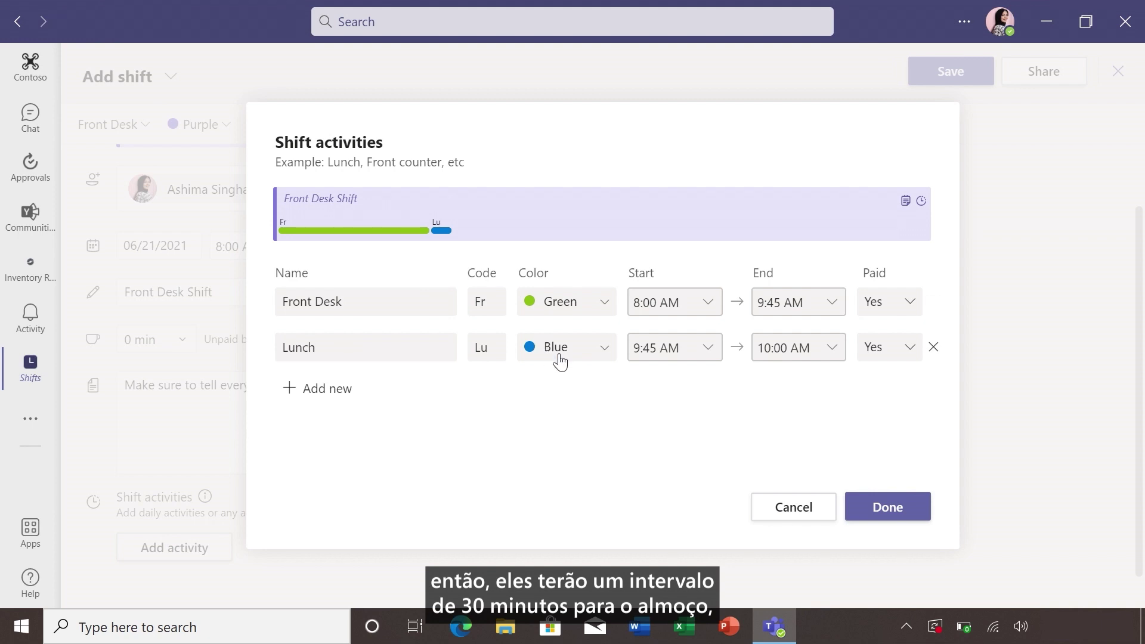
{"action": "left_click", "coordinate": [559, 352]}
{"action": "left_click", "coordinate": [582, 492]}
{"action": "left_click", "coordinate": [815, 347]}
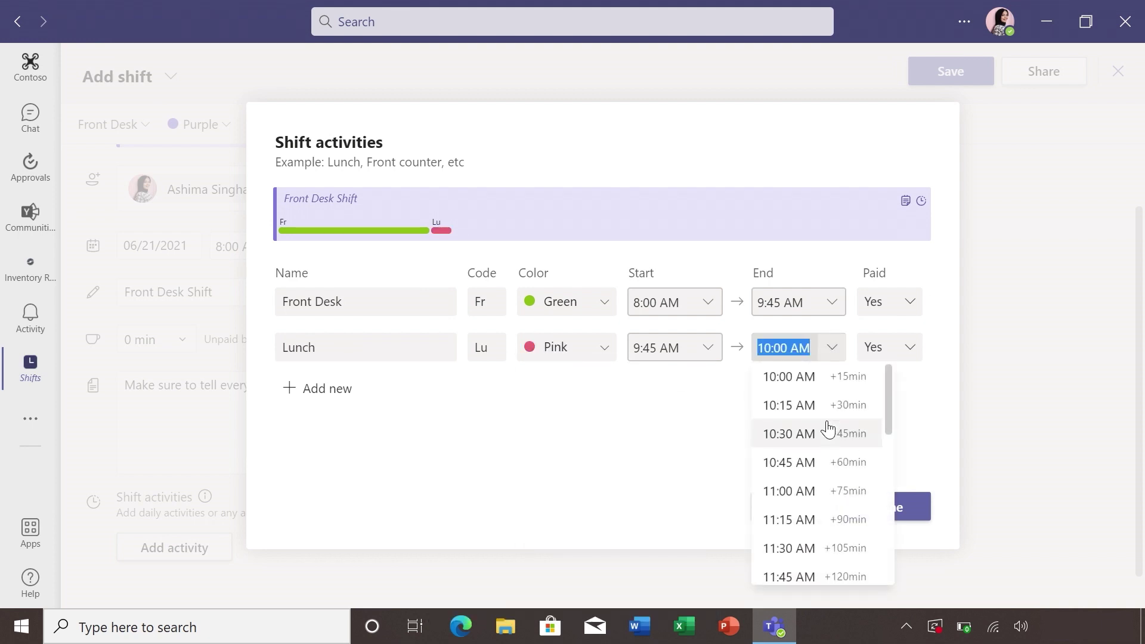
{"action": "left_click", "coordinate": [793, 399]}
{"action": "left_click", "coordinate": [906, 348]}
{"action": "left_click", "coordinate": [883, 410]}
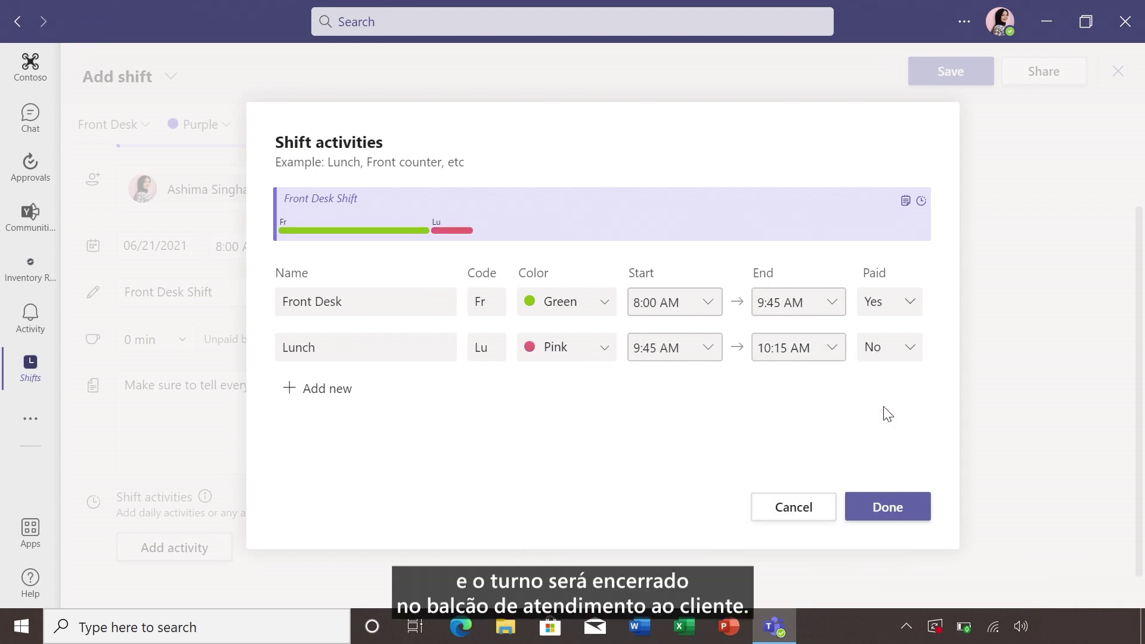
Add a third activity named "Customer service desk" in Purple, ending at 3:30 PM, and apply the shift activities
{"action": "left_click", "coordinate": [322, 401]}
{"action": "type", "text": "Customer s"}
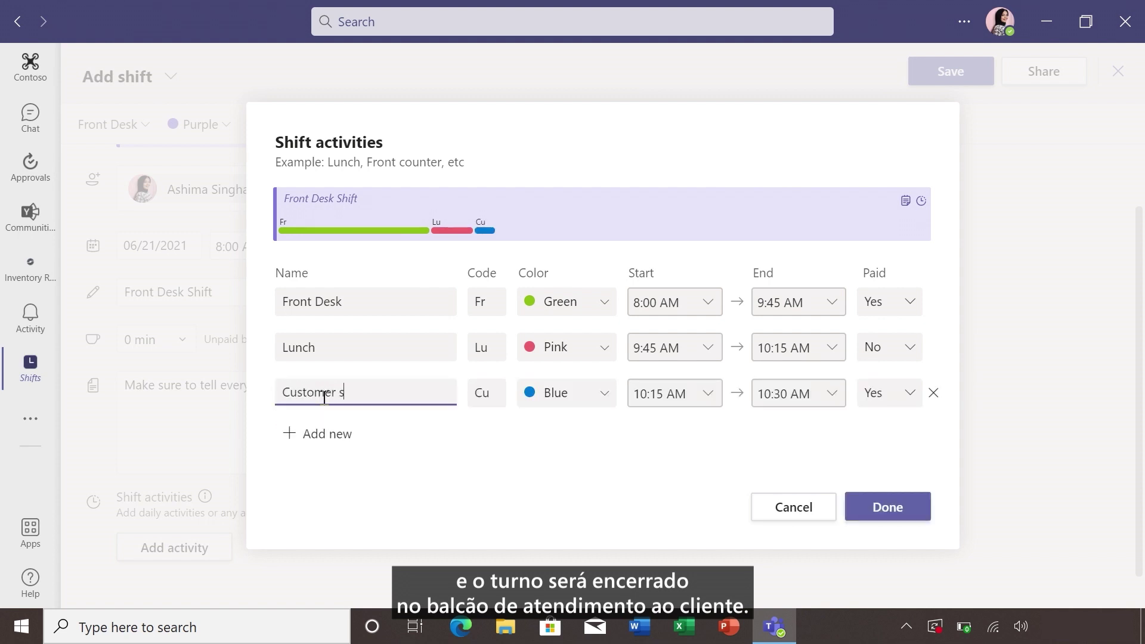
{"action": "left_click", "coordinate": [583, 409]}
{"action": "left_click", "coordinate": [585, 509]}
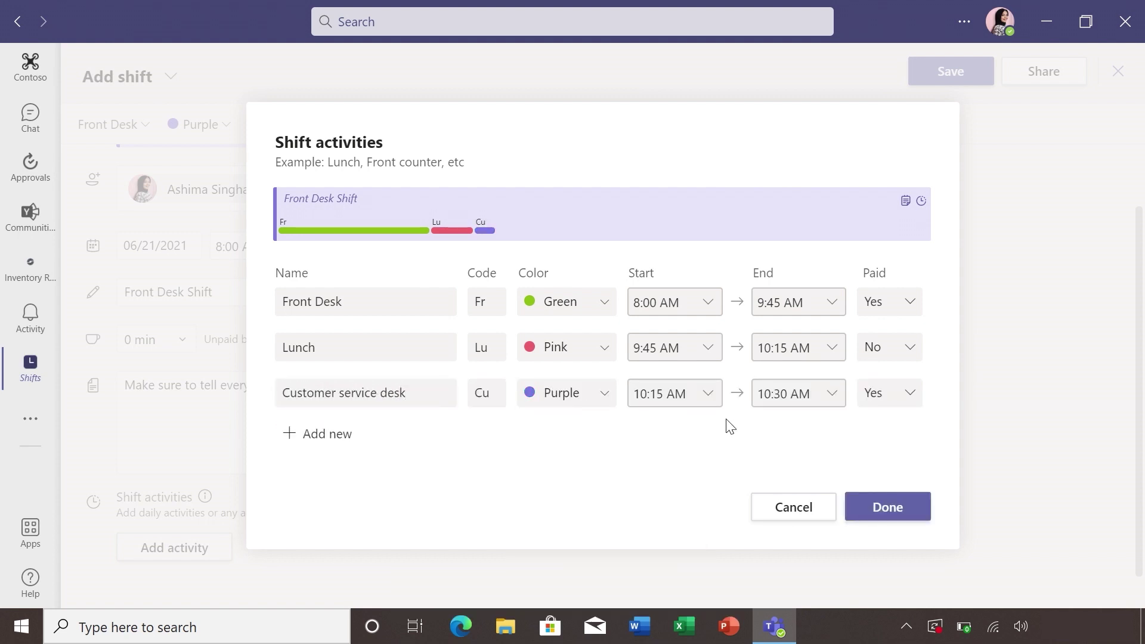
{"action": "left_click", "coordinate": [804, 395]}
{"action": "scroll", "coordinate": [799, 298], "scroll_direction": "down", "scroll_amount": 6}
{"action": "left_click", "coordinate": [787, 364]}
{"action": "left_click", "coordinate": [887, 507]}
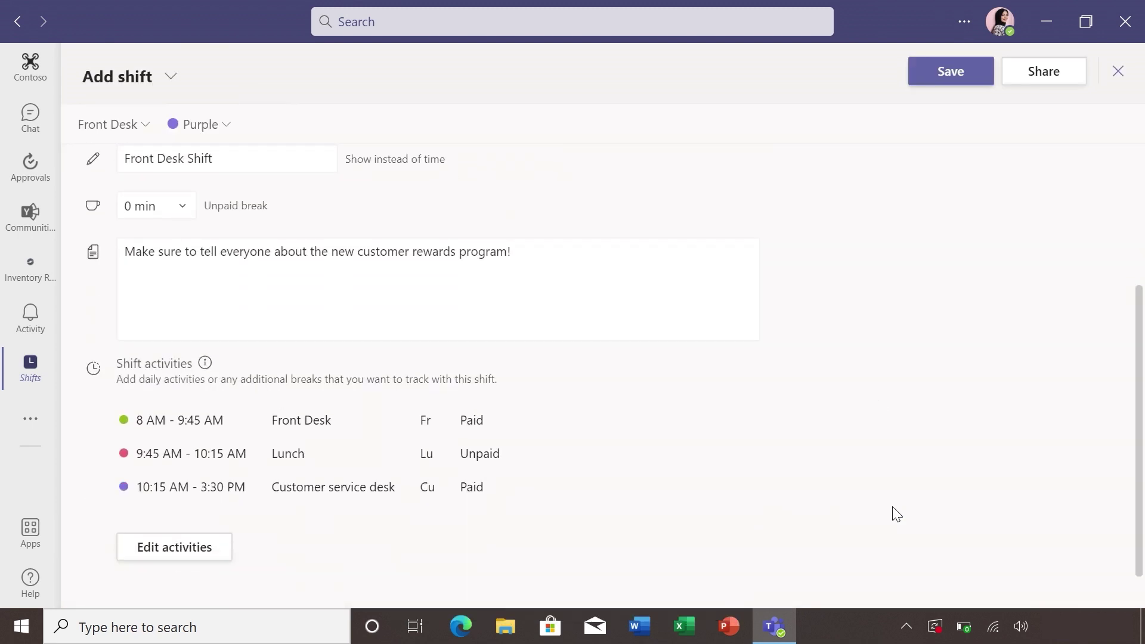
Save the Front Desk shift and share the June 20 - 26 schedule with the entire team
{"action": "left_click", "coordinate": [966, 70]}
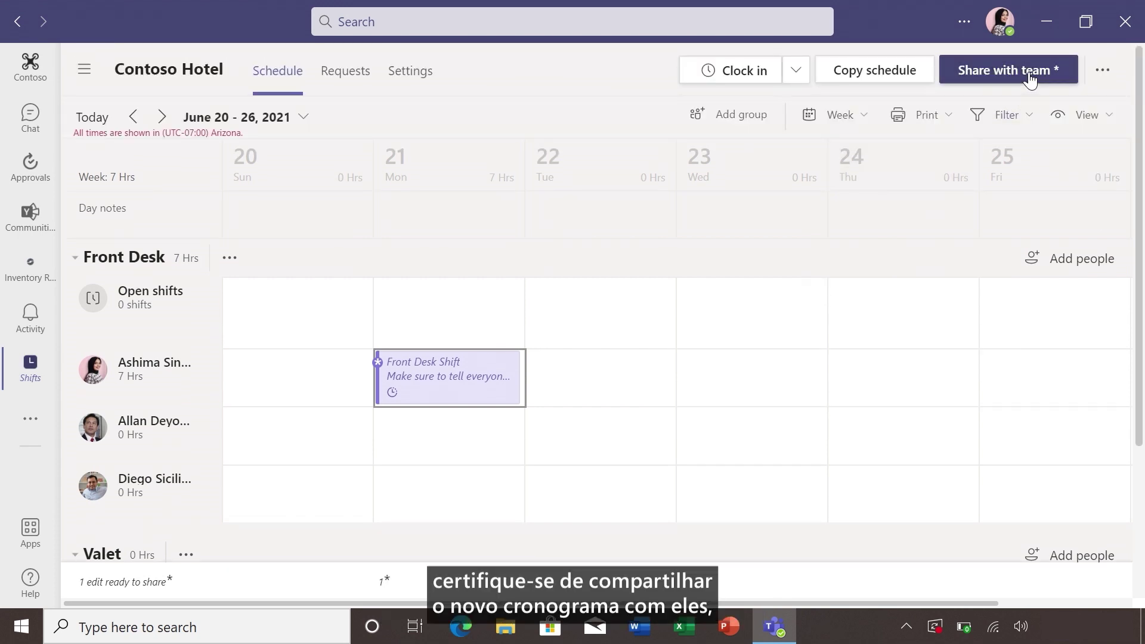
{"action": "left_click", "coordinate": [1030, 80]}
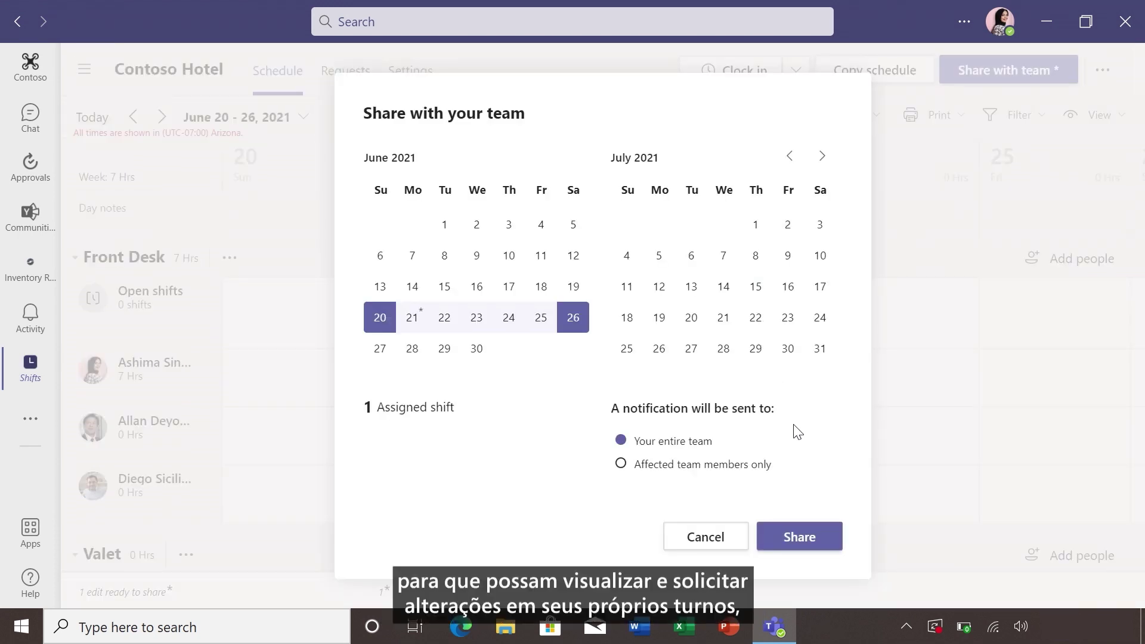
{"action": "left_click", "coordinate": [800, 537]}
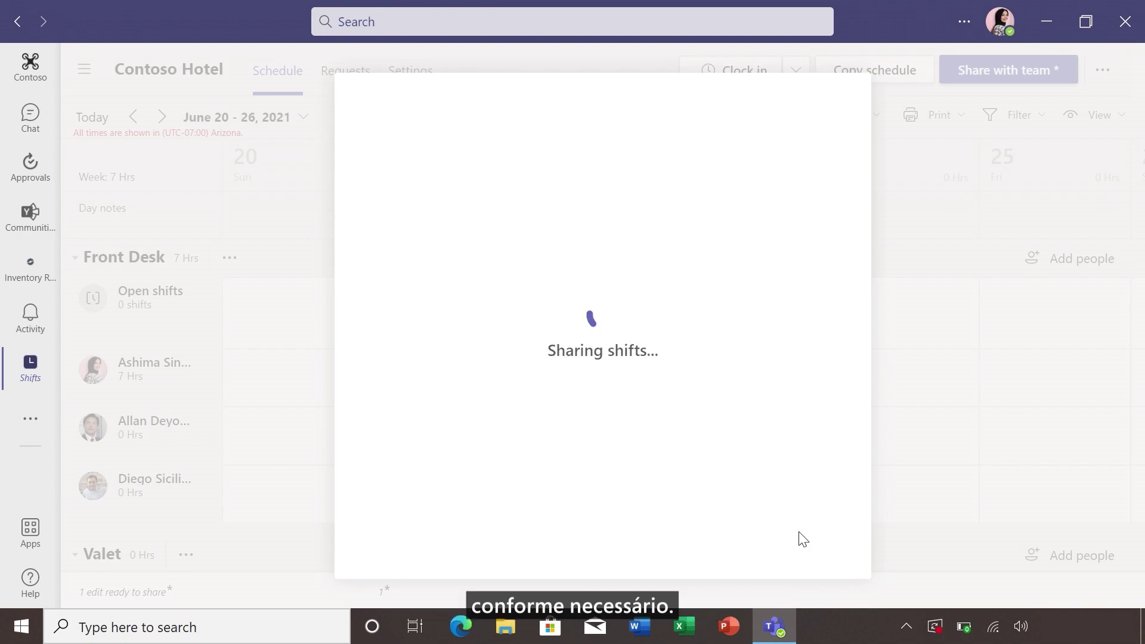